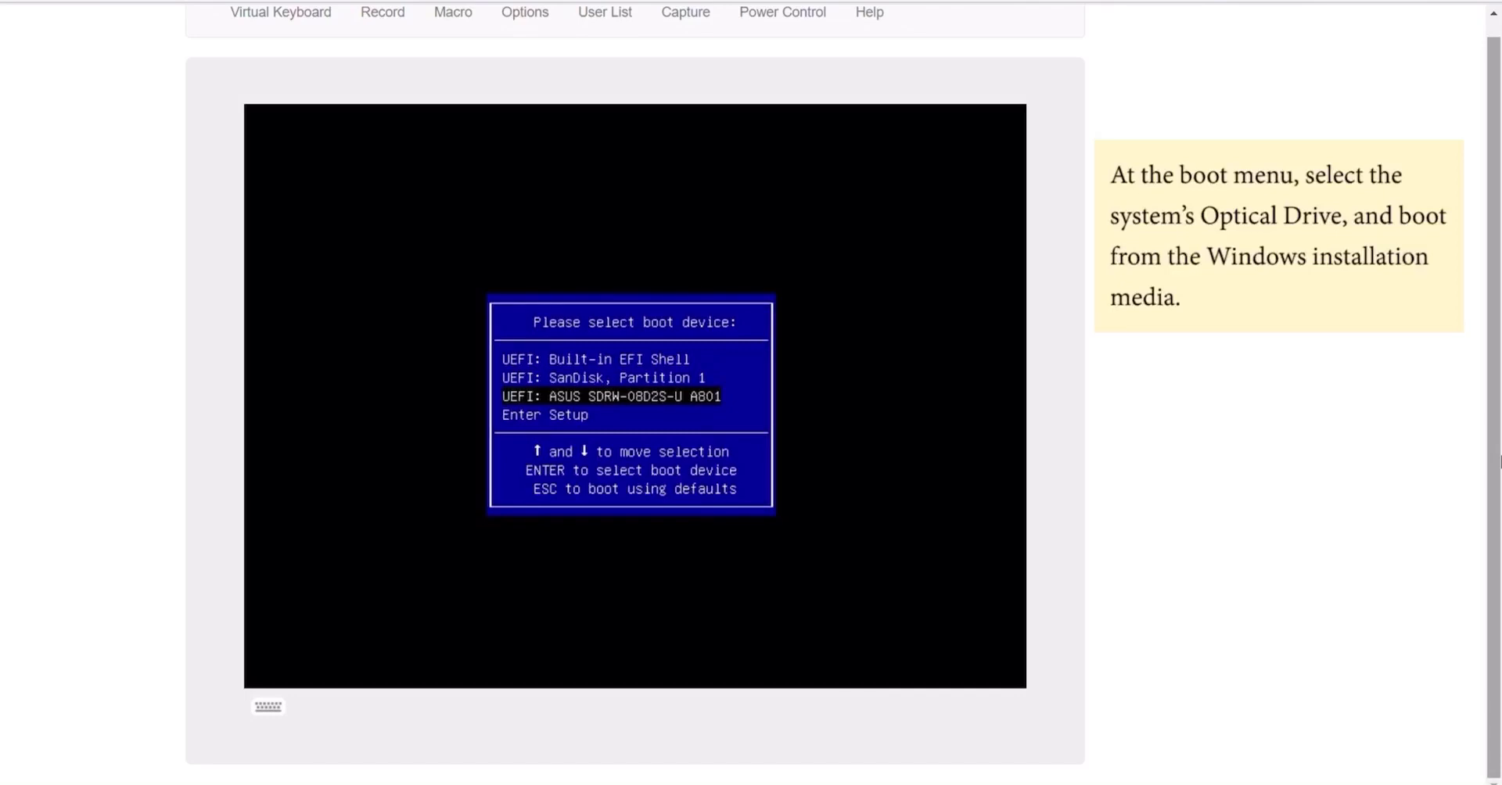
# Boot from the ASUS optical drive entry and let Windows Setup load with US English defaults
pyautogui.press('Return')
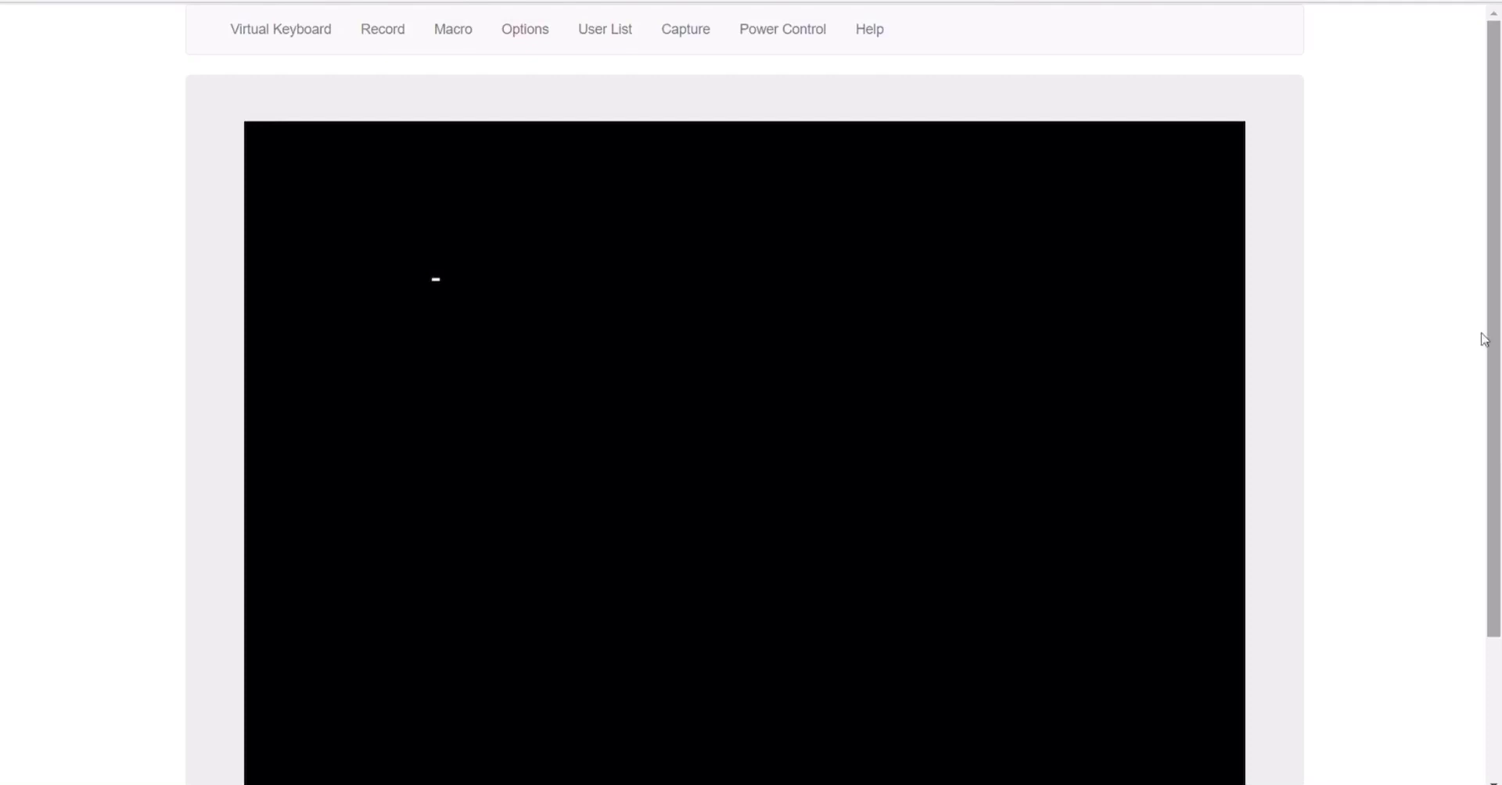
pyautogui.moveTo(1496, 278); pyautogui.dragTo(1493, 385)
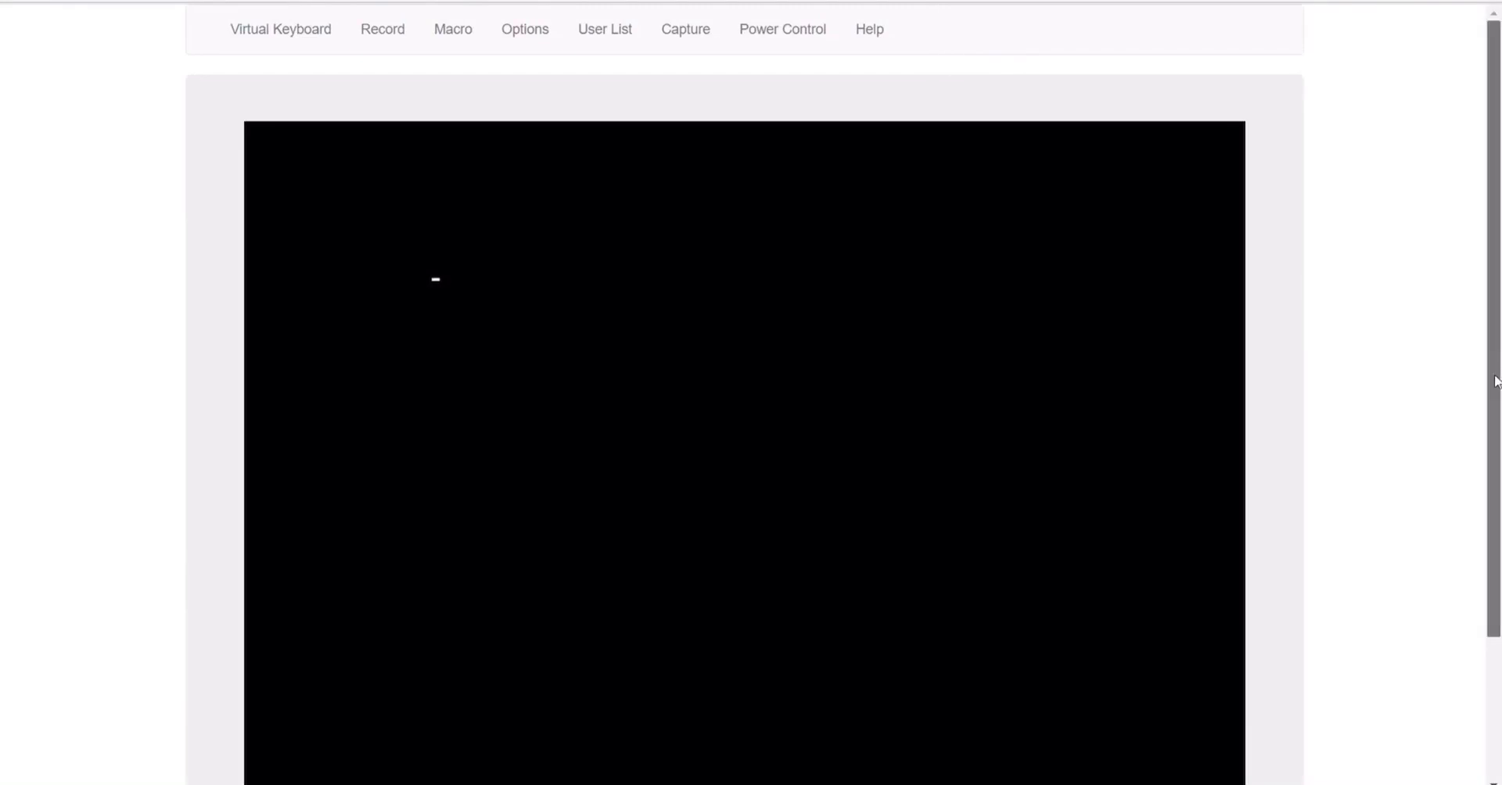
pyautogui.moveTo(1497, 382); pyautogui.dragTo(1495, 460)
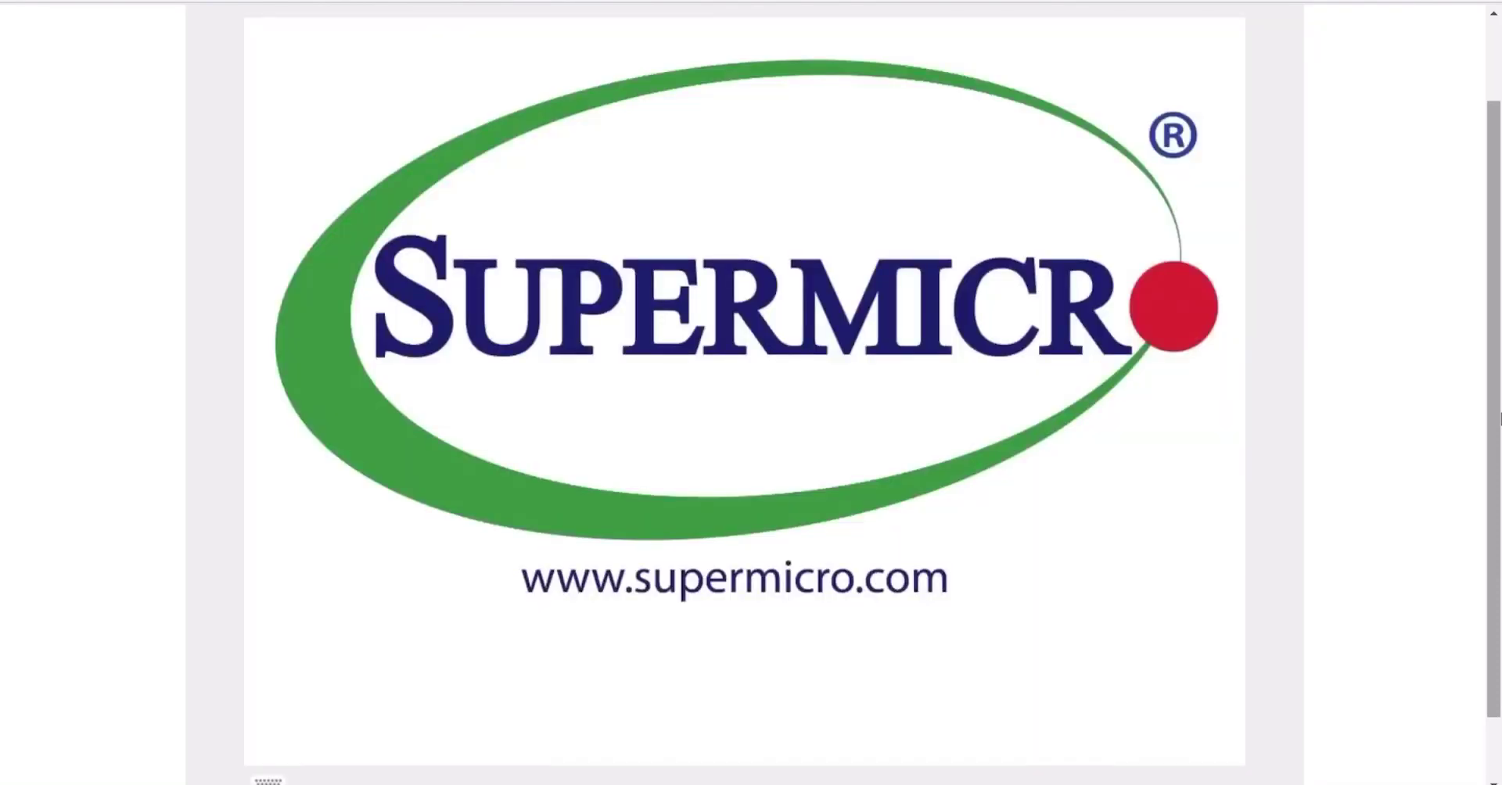
pyautogui.moveTo(1496, 426); pyautogui.dragTo(1500, 489)
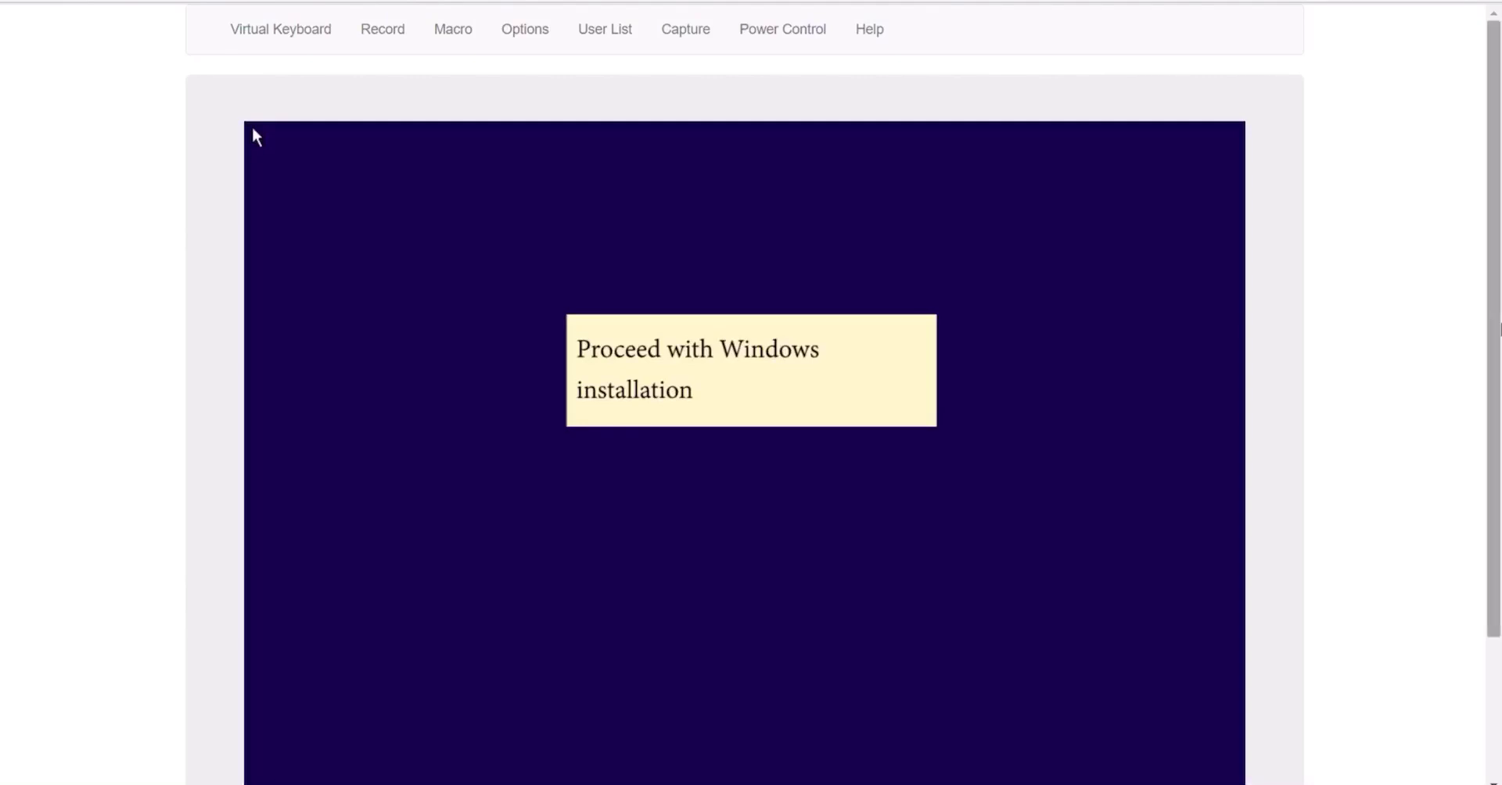
pyautogui.moveTo(1498, 328); pyautogui.dragTo(1486, 436)
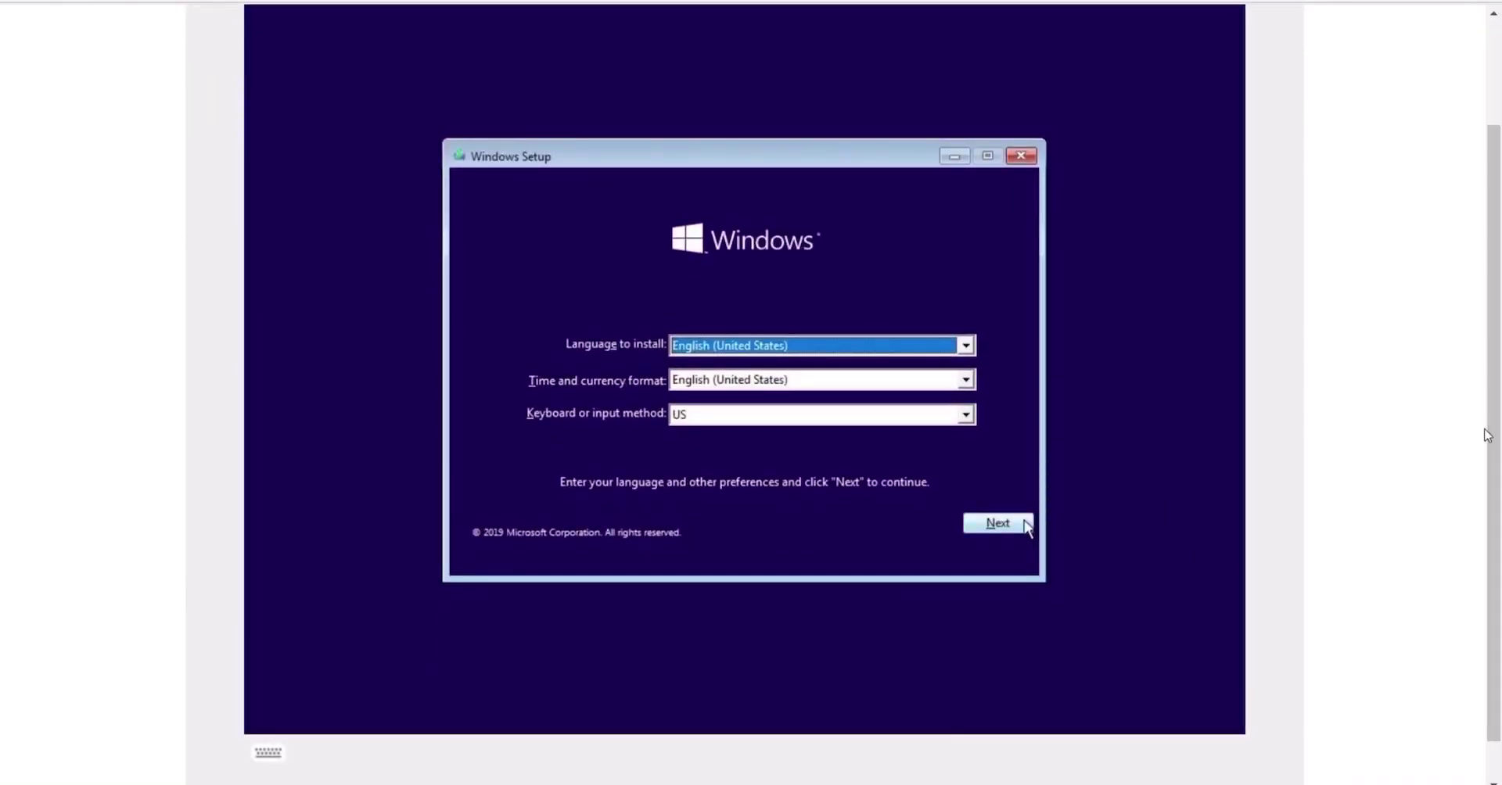
# Keep the default language settings, start the install and choose Windows 10 Enterprise
pyautogui.click(1017, 524)
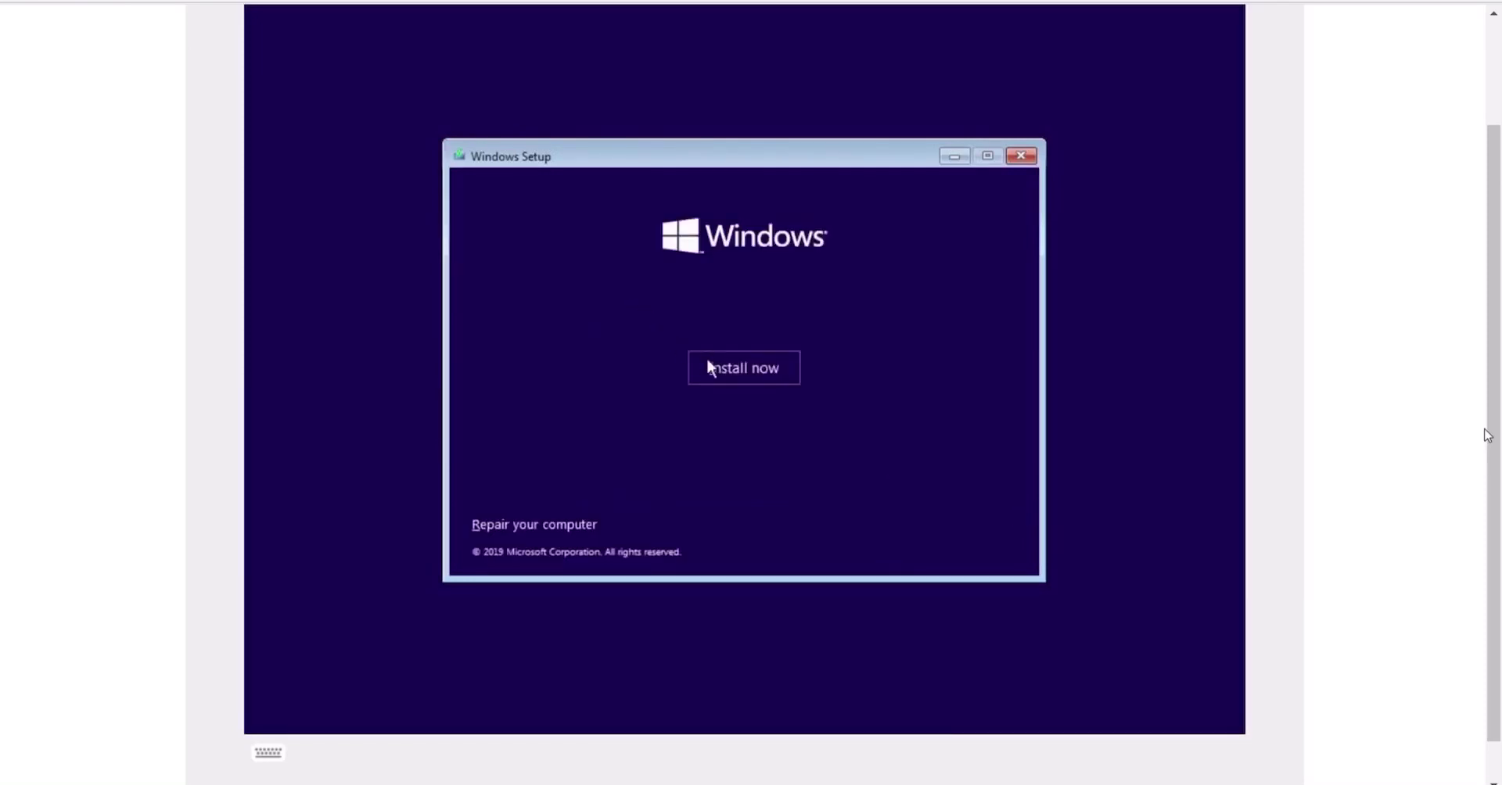
pyautogui.click(709, 361)
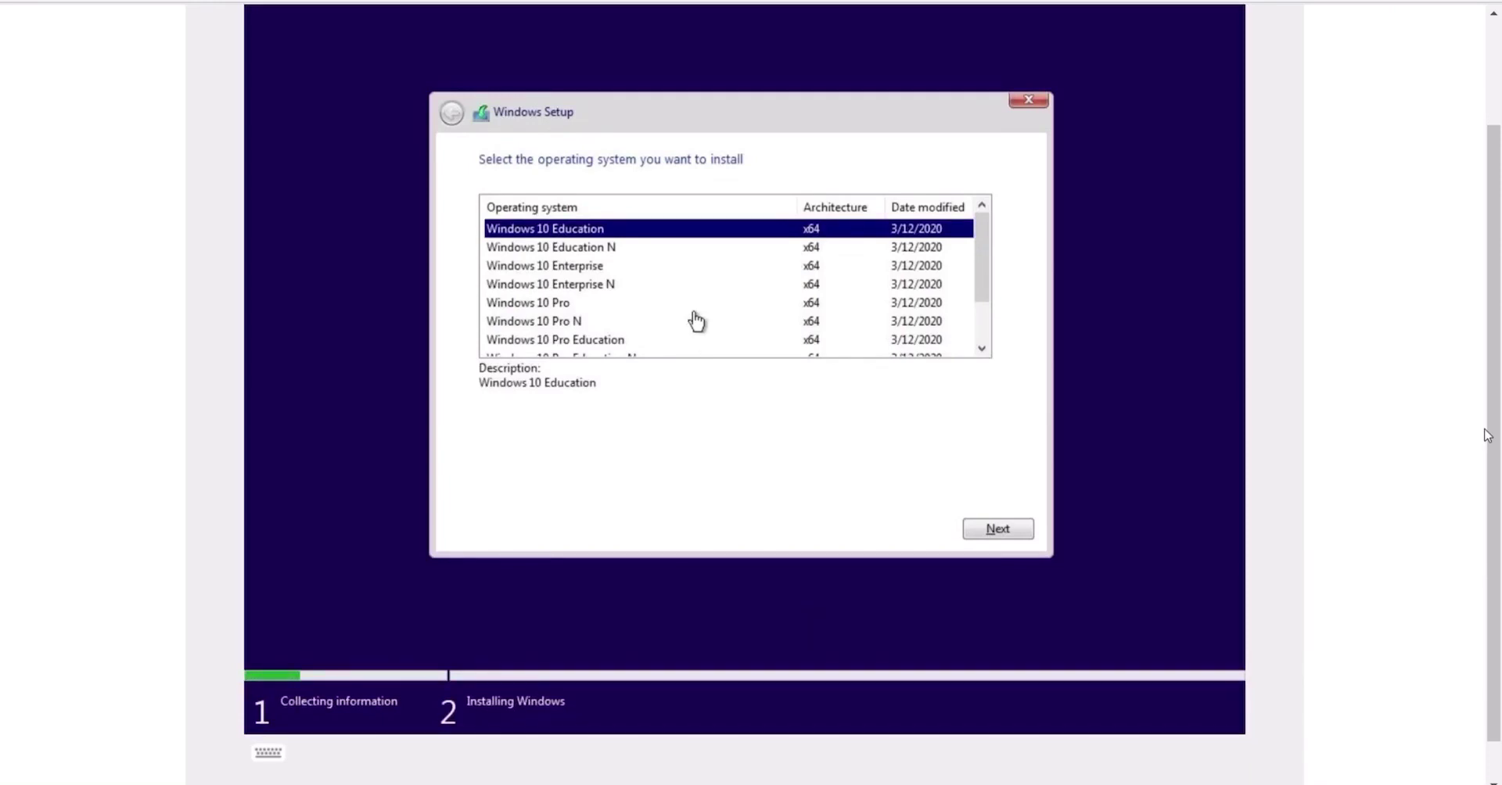
pyautogui.click(550, 270)
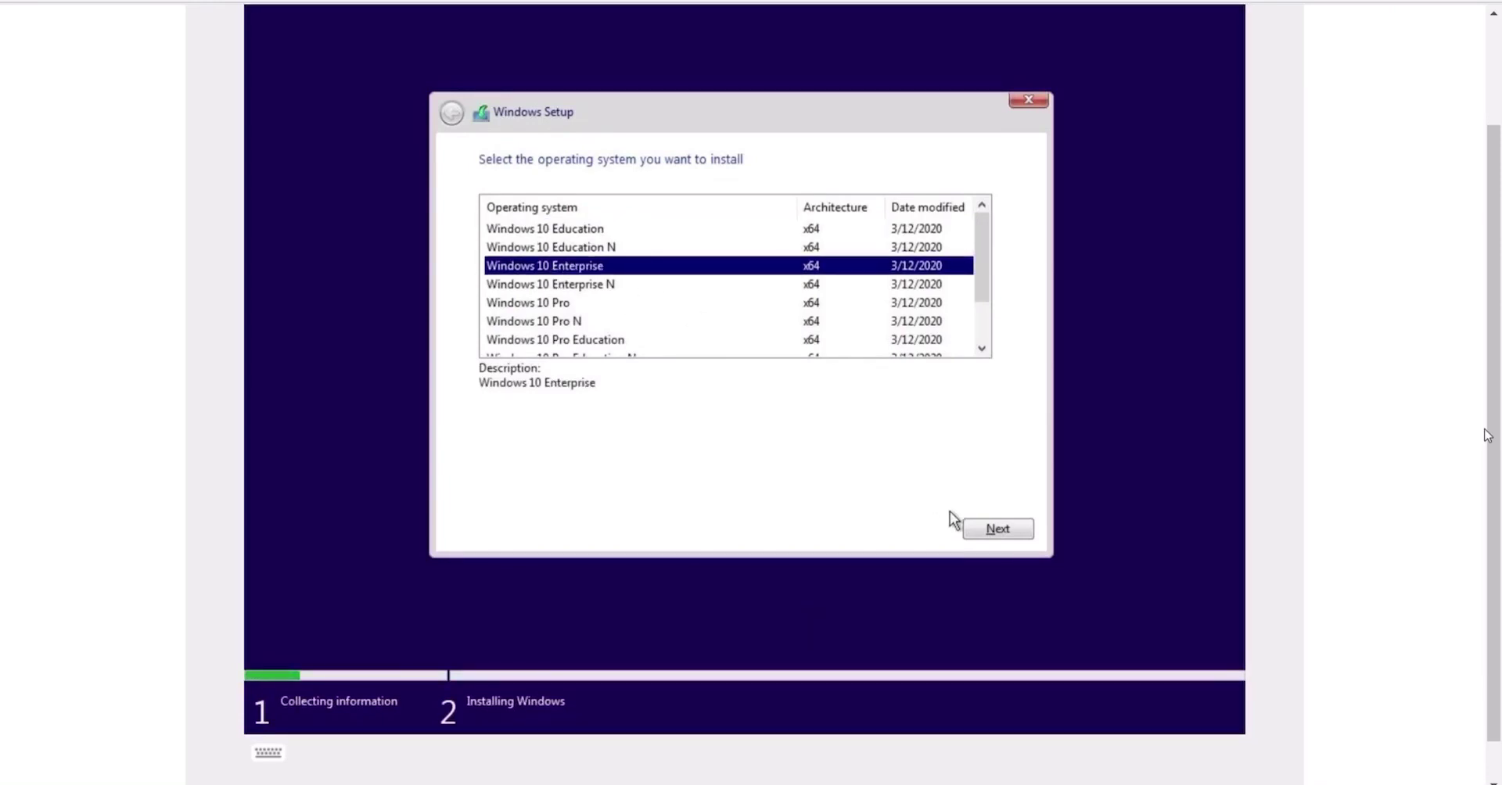
pyautogui.click(992, 530)
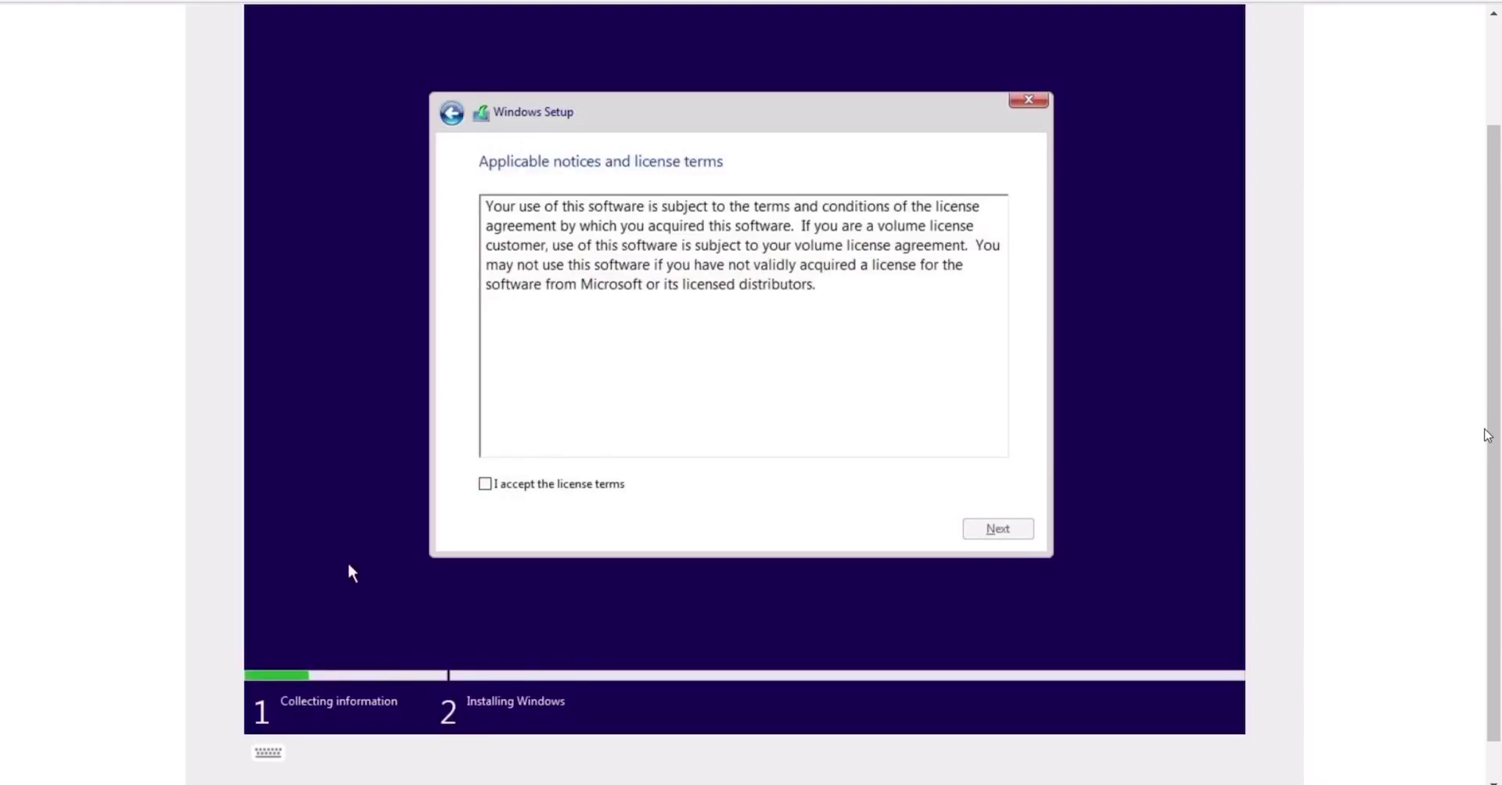
# Accept the license terms and choose Custom: Install Windows only
pyautogui.click(486, 484)
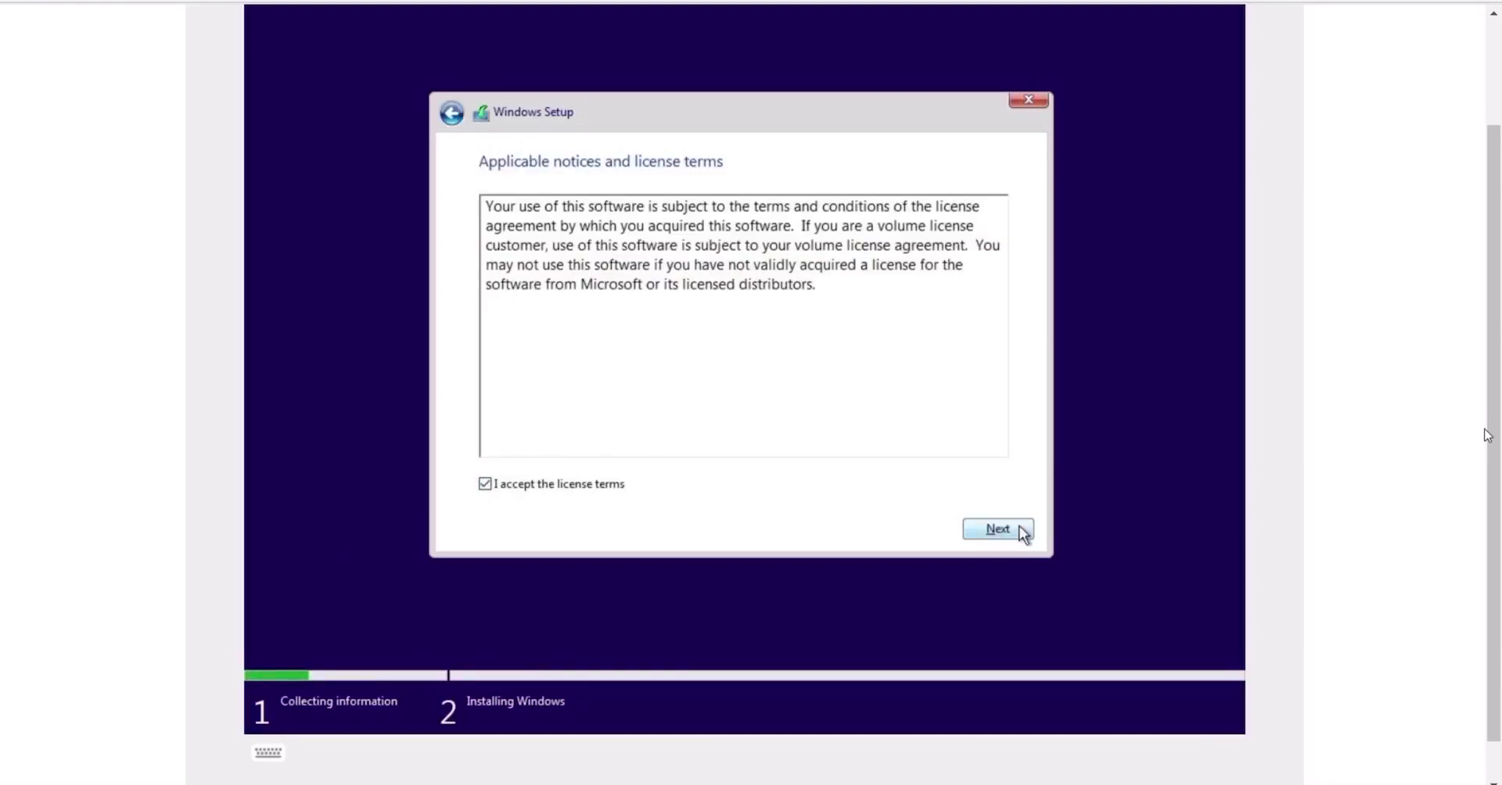
pyautogui.click(1019, 529)
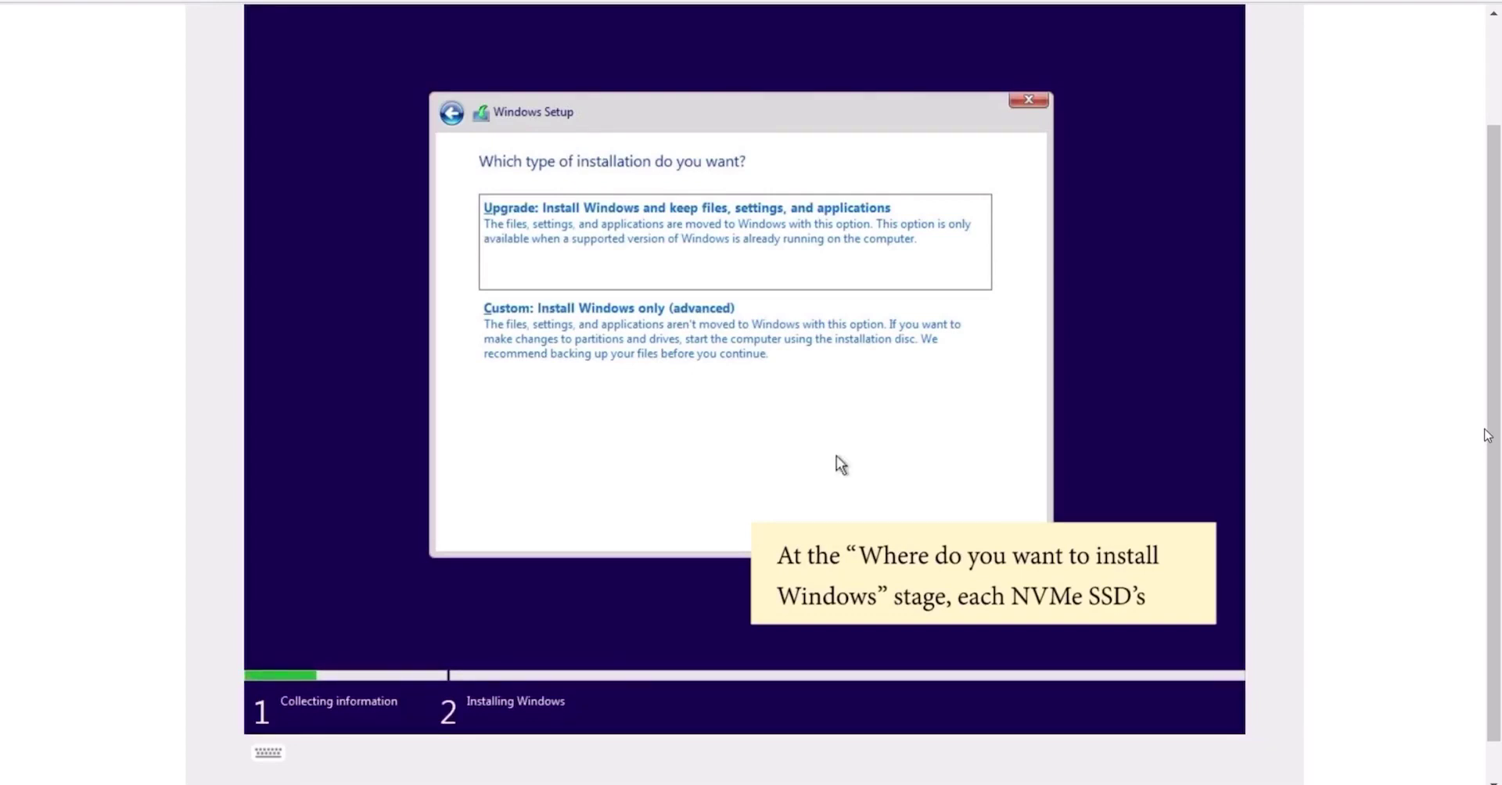
pyautogui.click(764, 355)
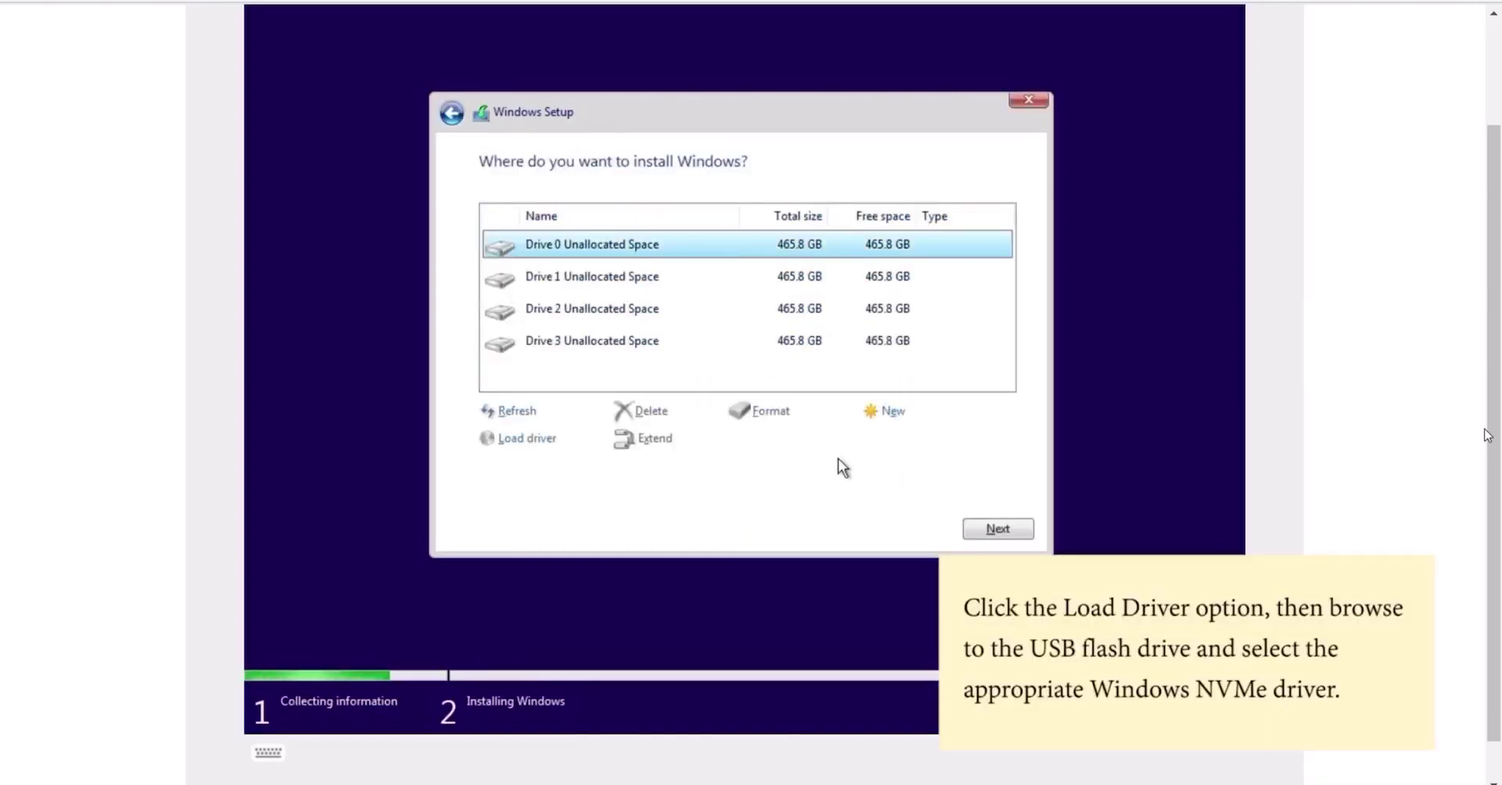
# Load the HighPoint NVMe controller driver from the HighPoint RAID x64 folder on USB Drive (C:)
pyautogui.click(535, 442)
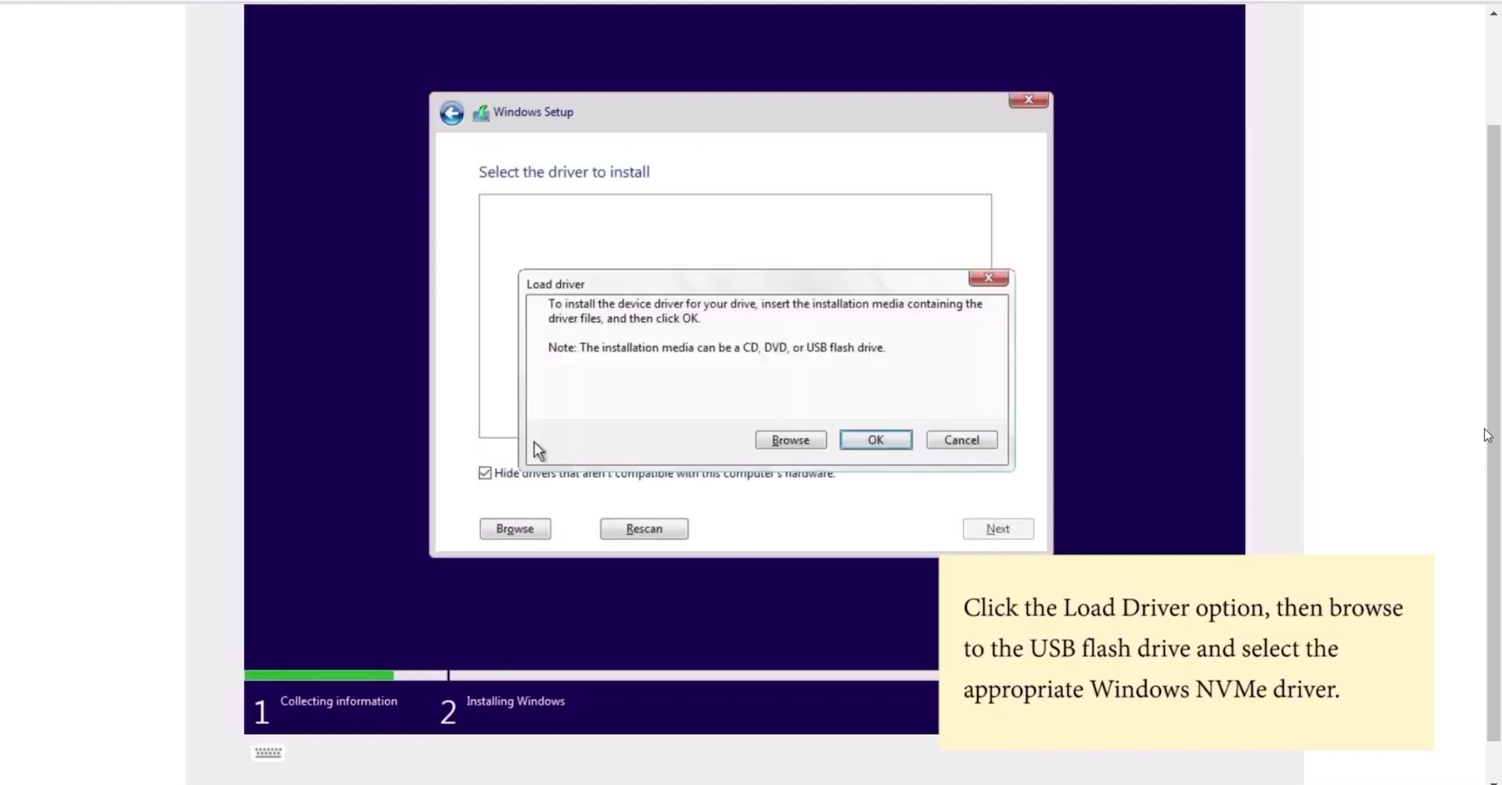
pyautogui.click(791, 438)
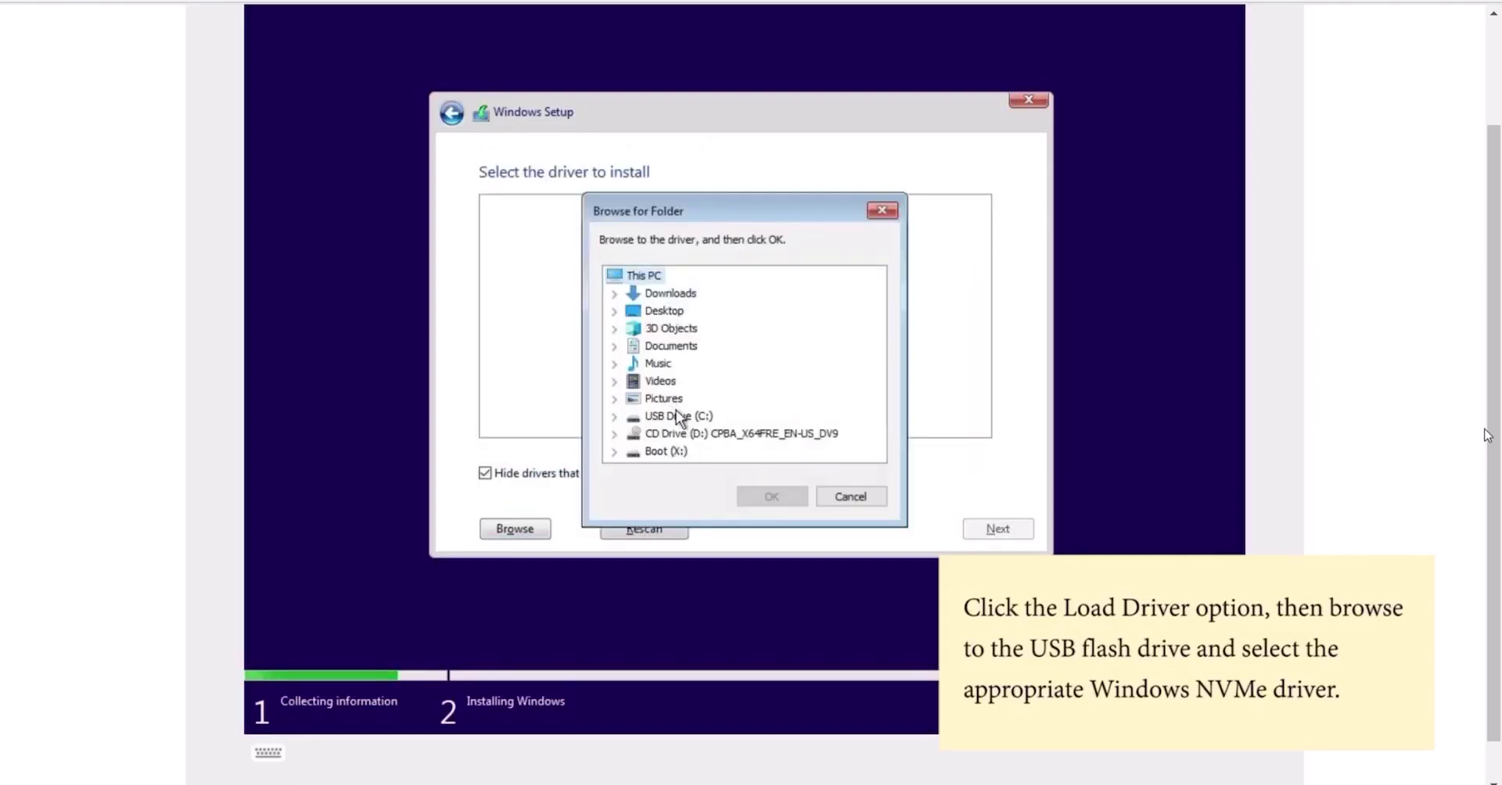
pyautogui.doubleClick(681, 417)
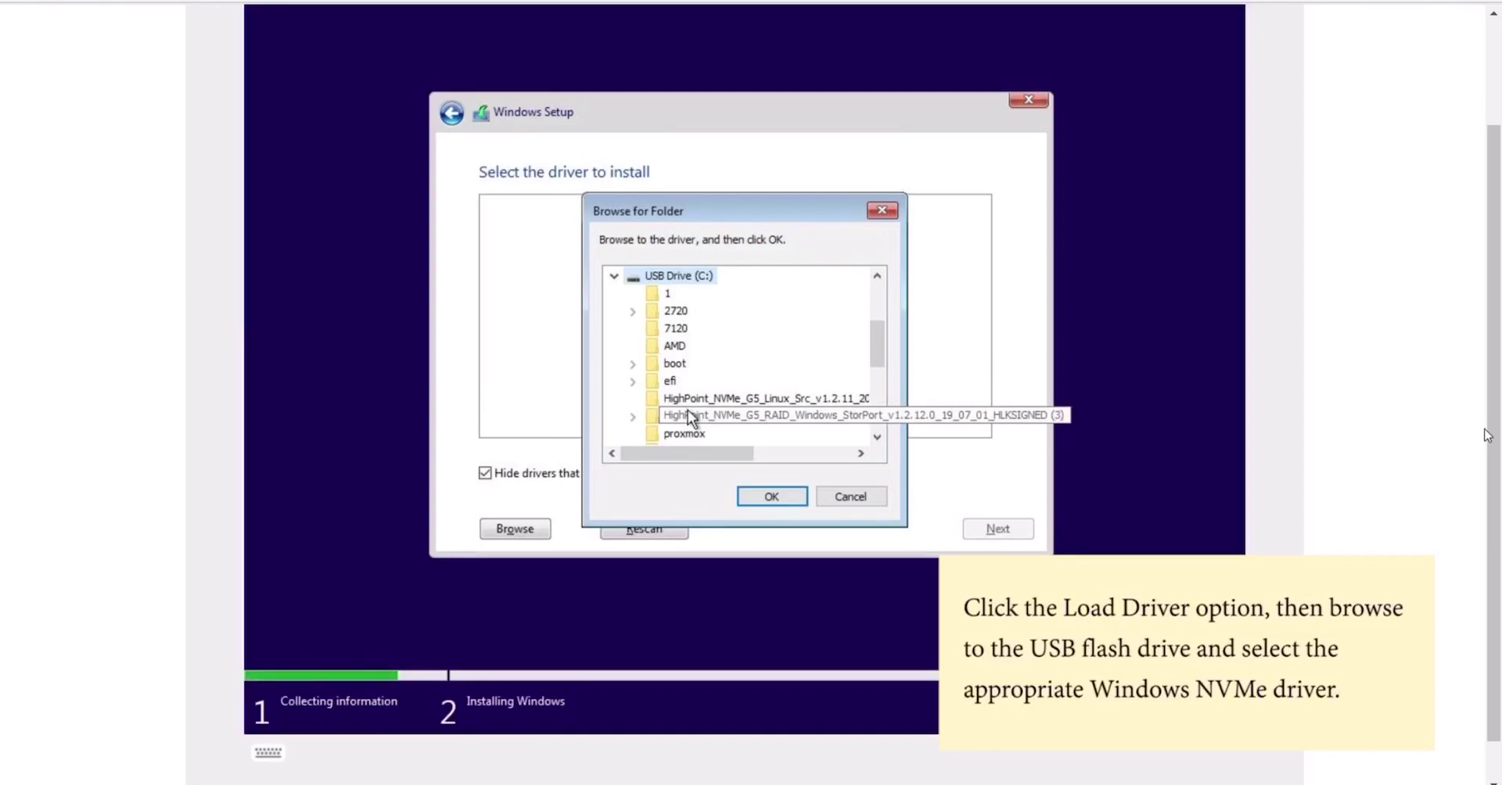
pyautogui.doubleClick(687, 415)
pyautogui.click(690, 435)
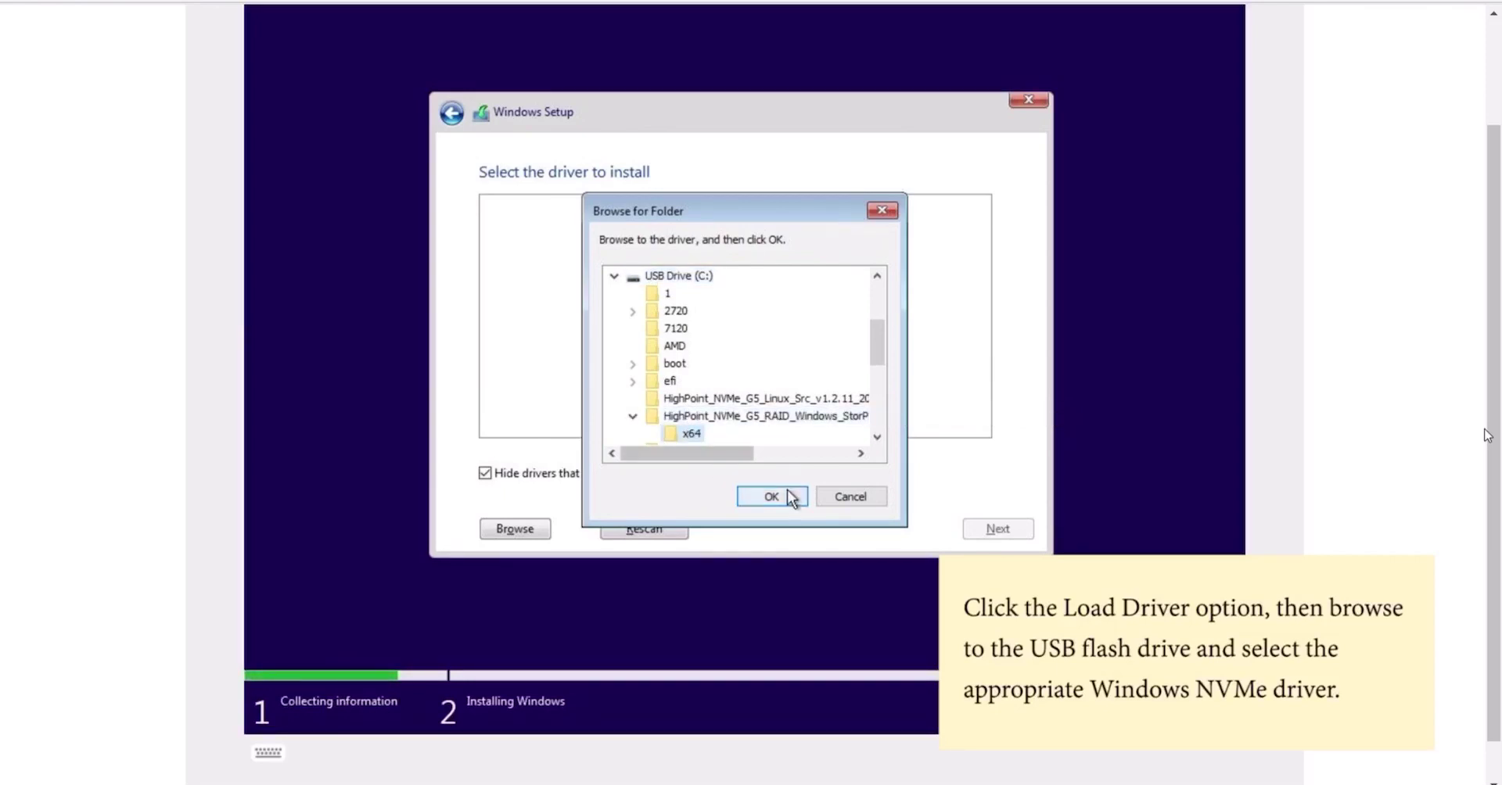
pyautogui.click(784, 495)
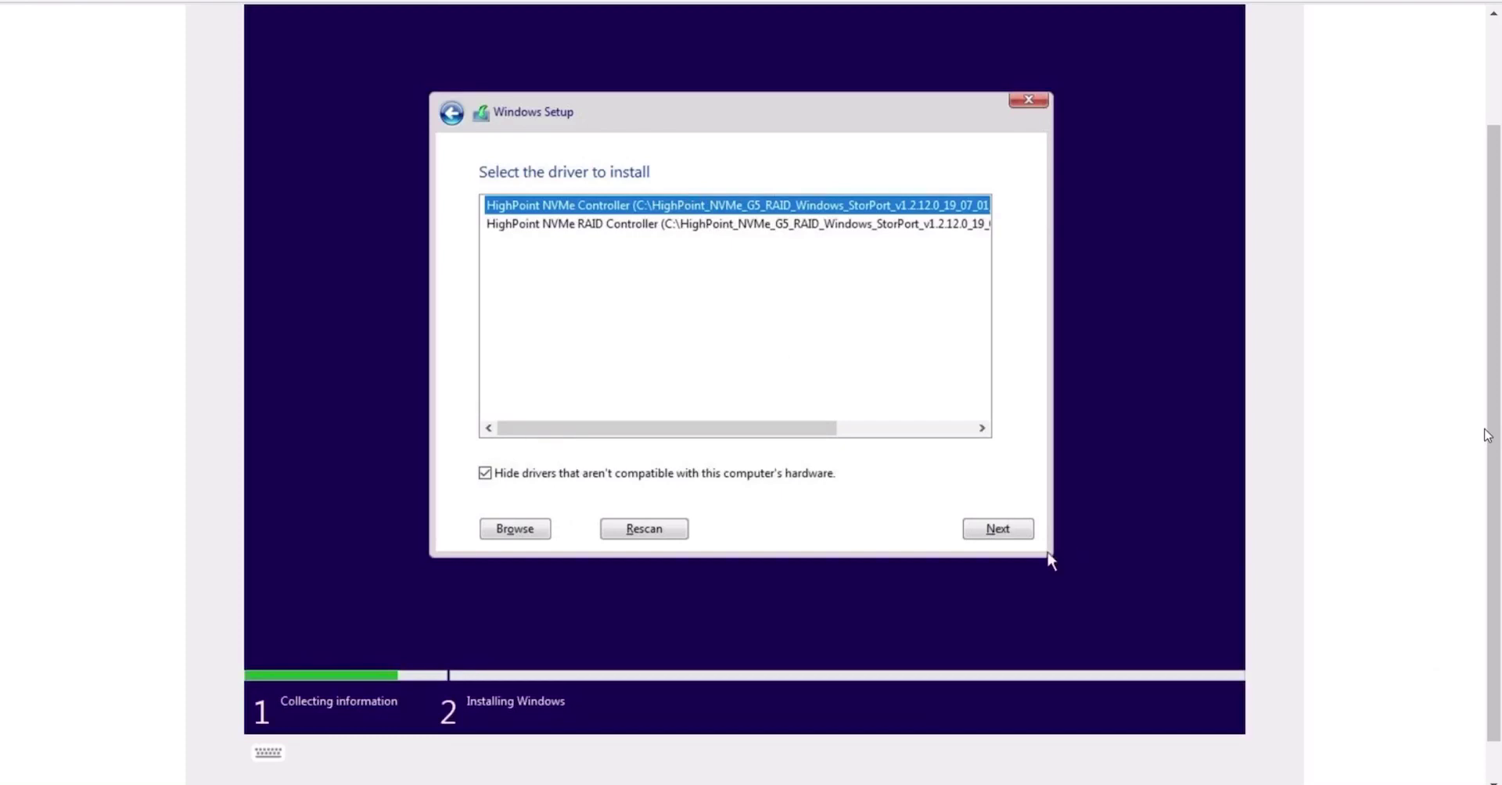
pyautogui.click(1016, 532)
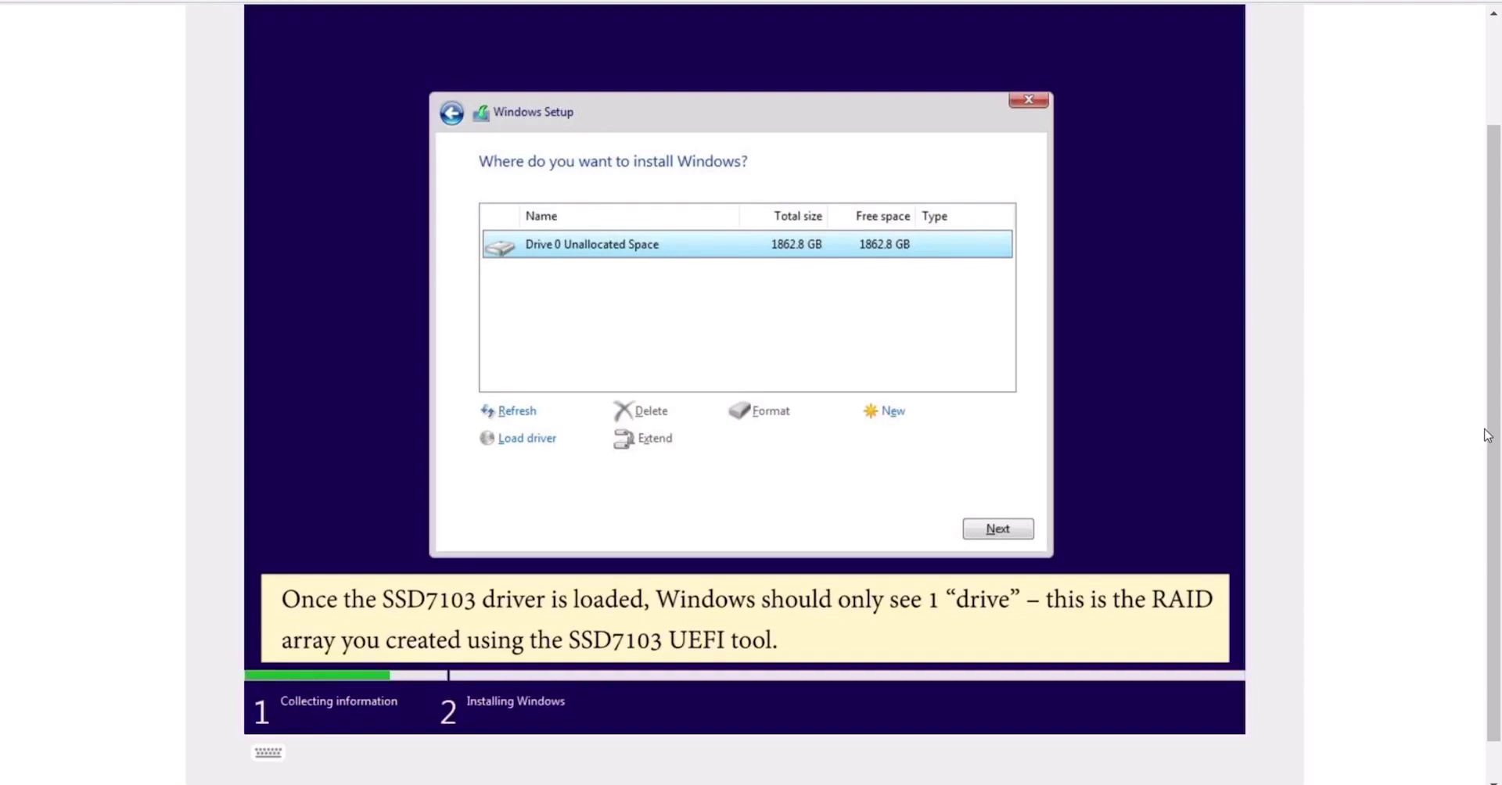
# Install Windows onto the single 1862.8 GB RAID drive and let it copy files
pyautogui.click(996, 528)
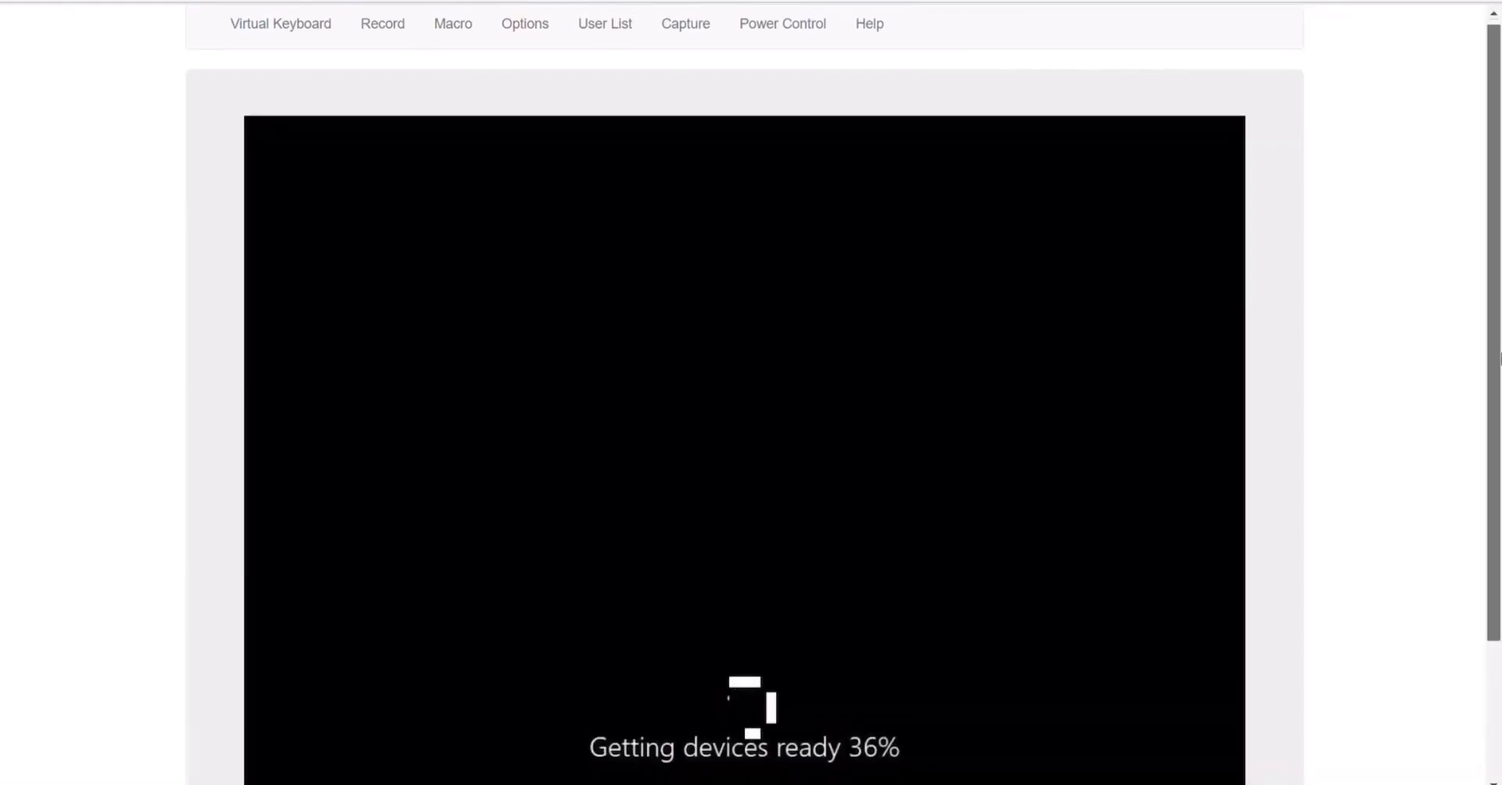
# Scroll the console view while Windows reboots and gets devices ready
pyautogui.scroll(-1, 1498, 434)
pyautogui.moveTo(1498, 434); pyautogui.dragTo(1498, 452)
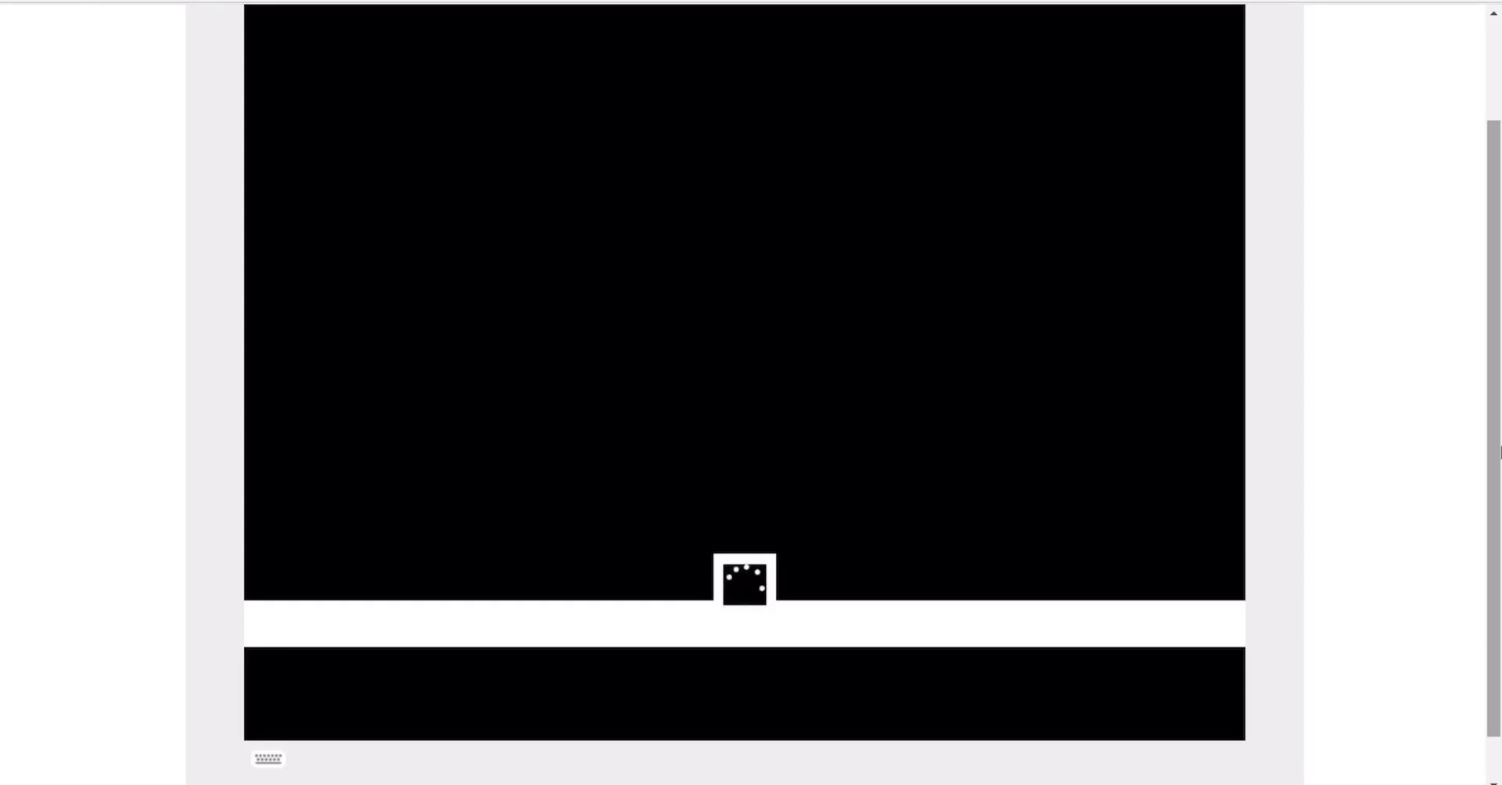
pyautogui.scroll(1, 1499, 453)
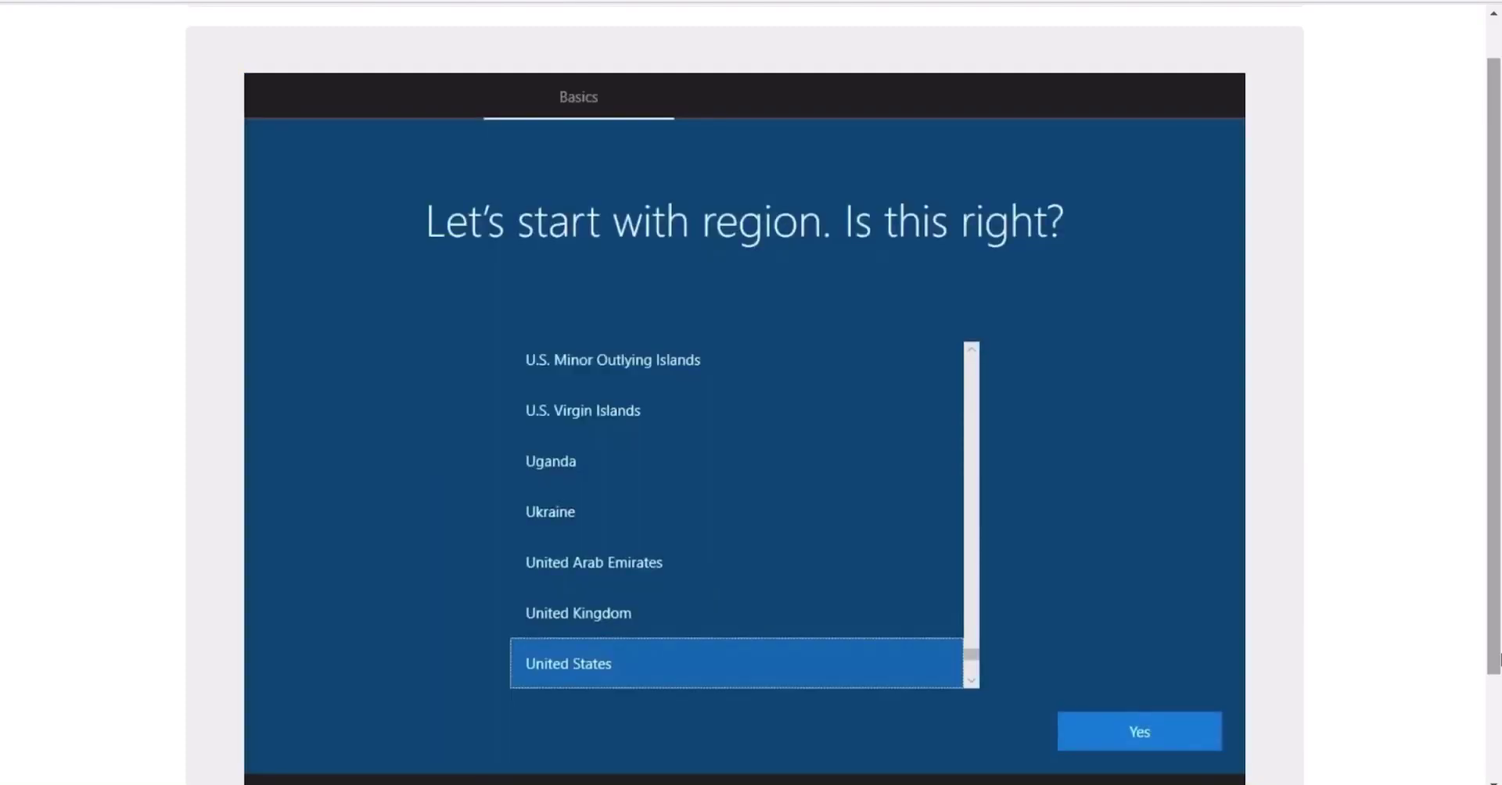
# Confirm United States region and keyboard, skip a second layout, and continue with limited offline setup
pyautogui.click(1181, 721)
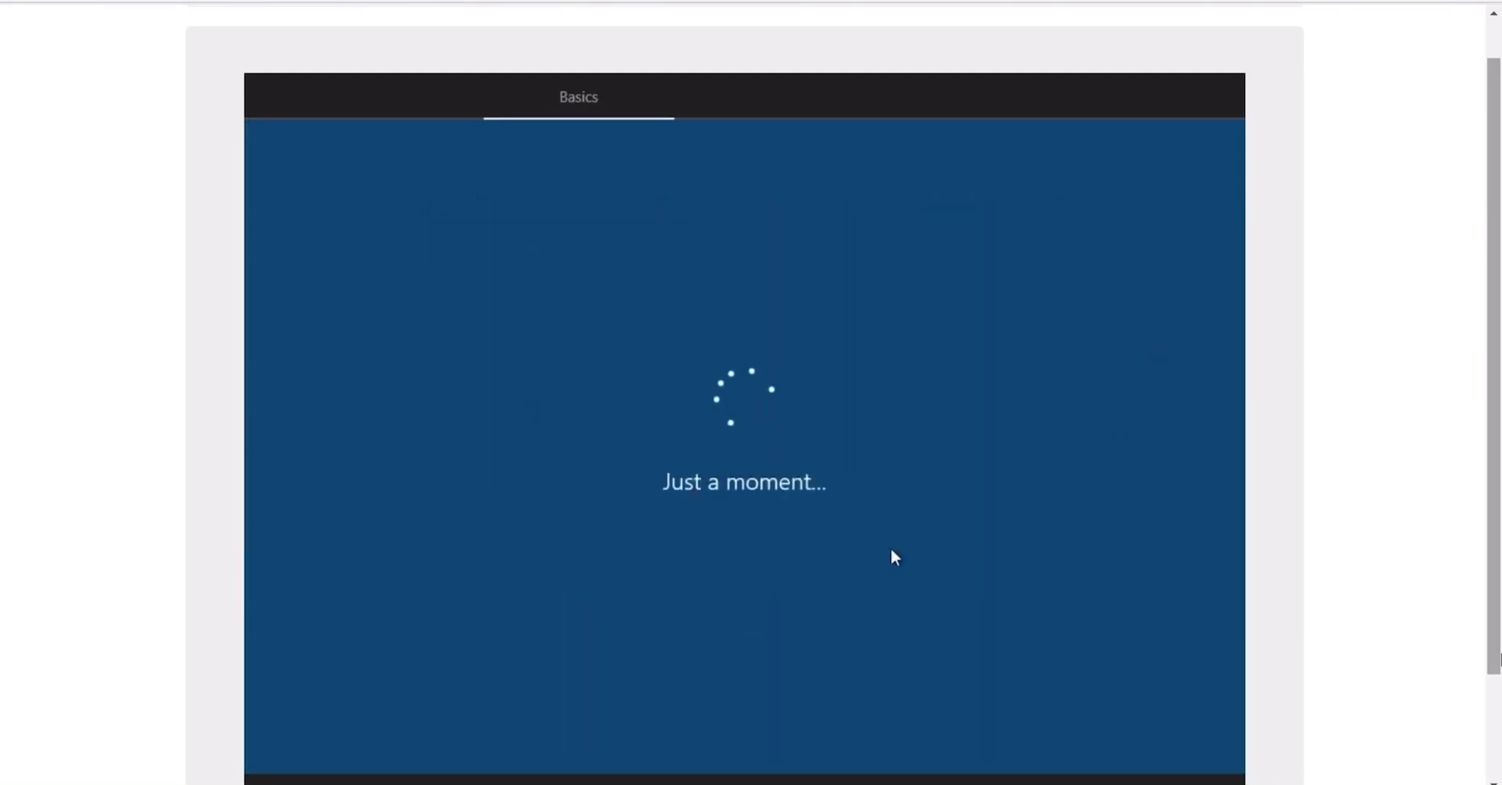
pyautogui.click(1162, 733)
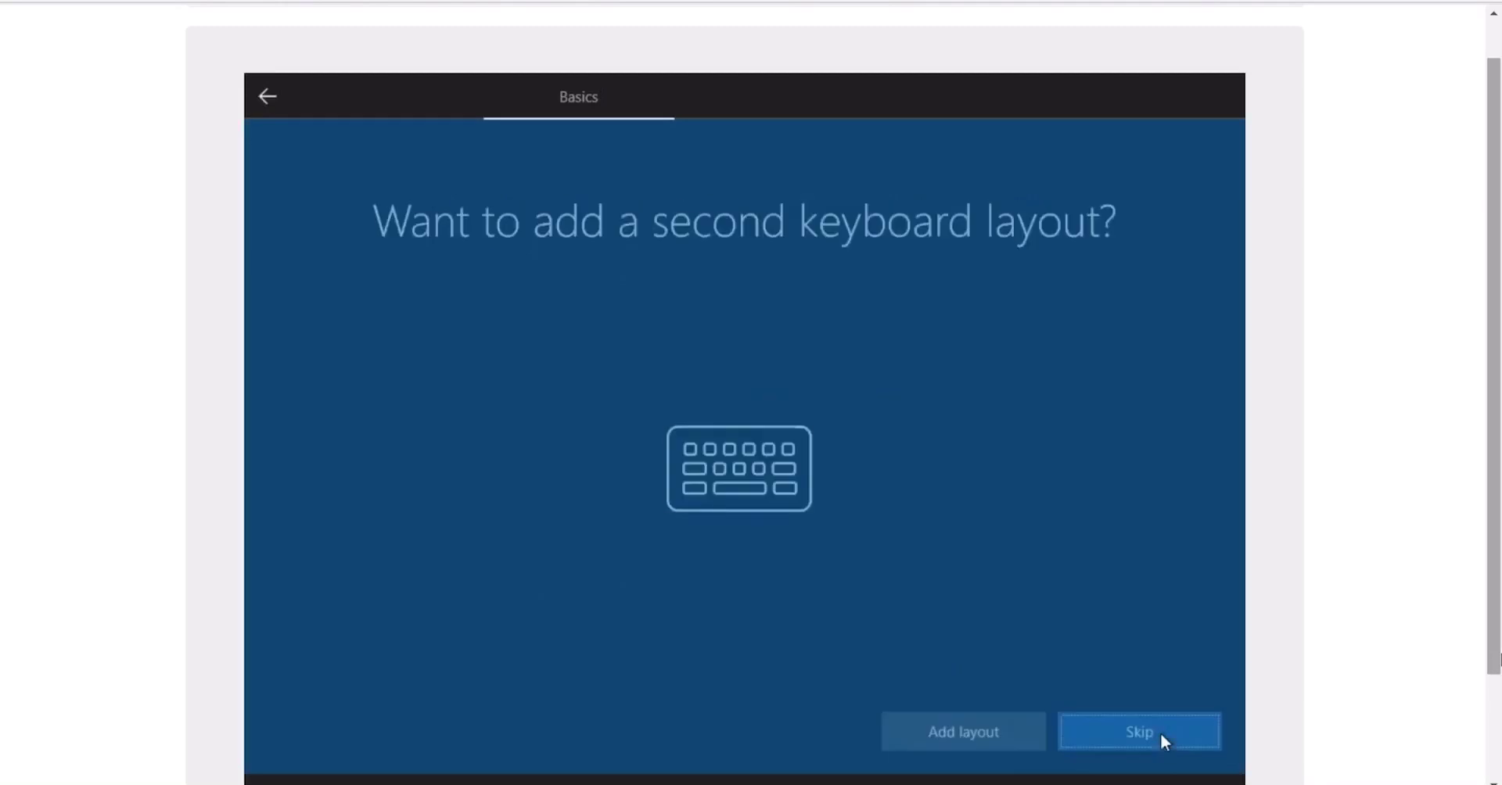
pyautogui.click(1166, 726)
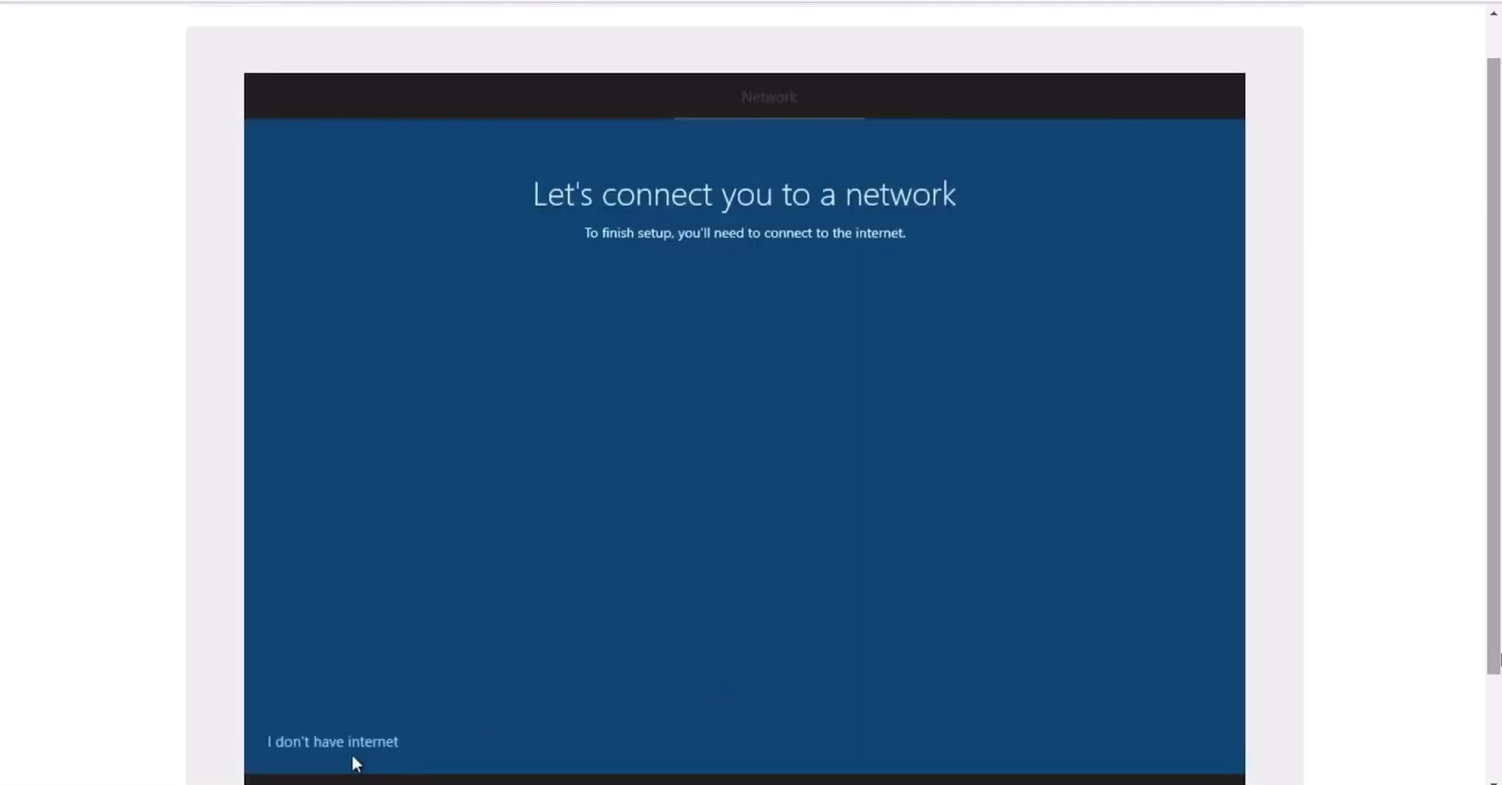
pyautogui.click(352, 747)
pyautogui.click(356, 732)
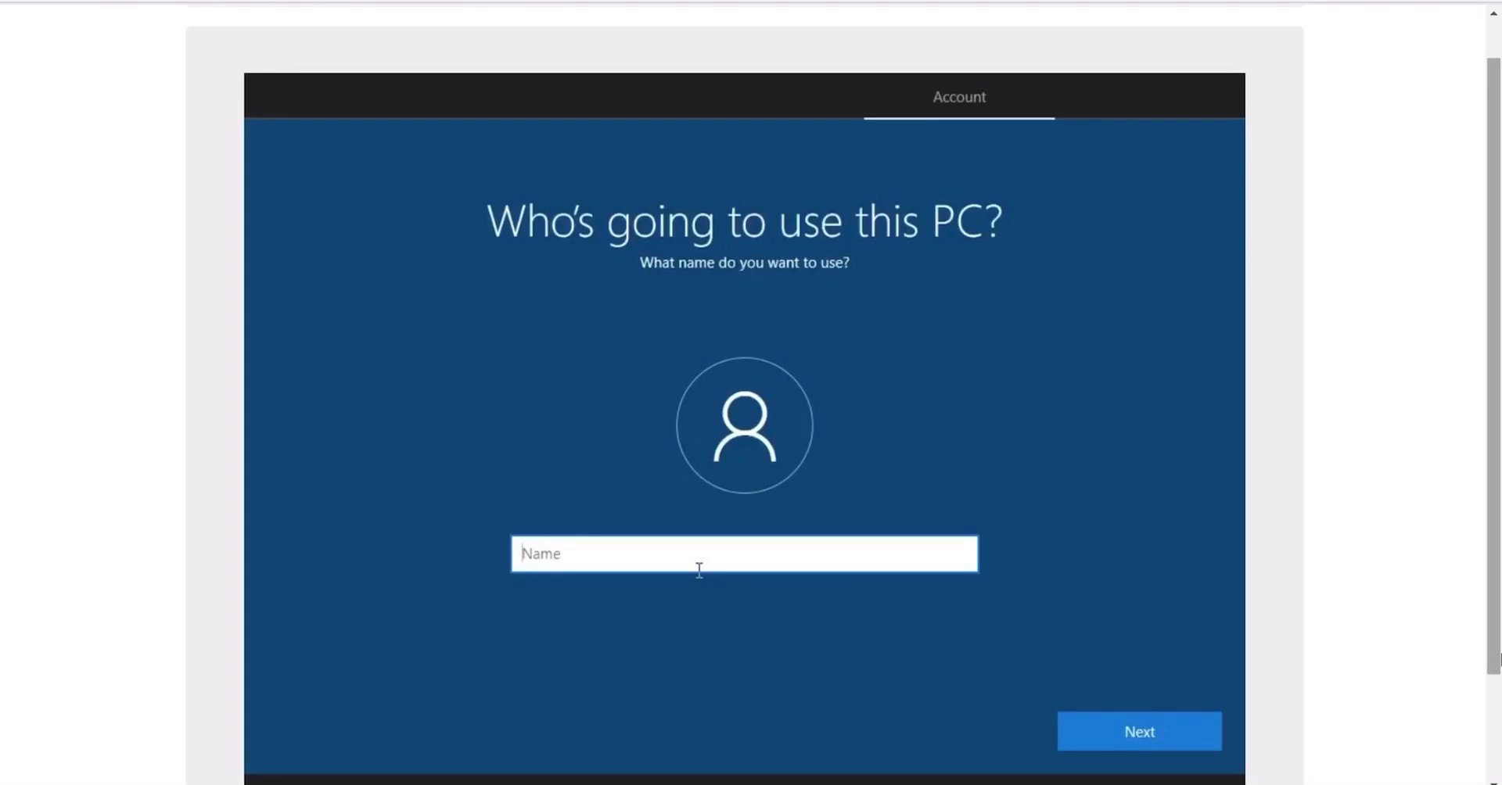
# Enter the local account name, then type and confirm the account password
pyautogui.write('test')
pyautogui.press('Return')
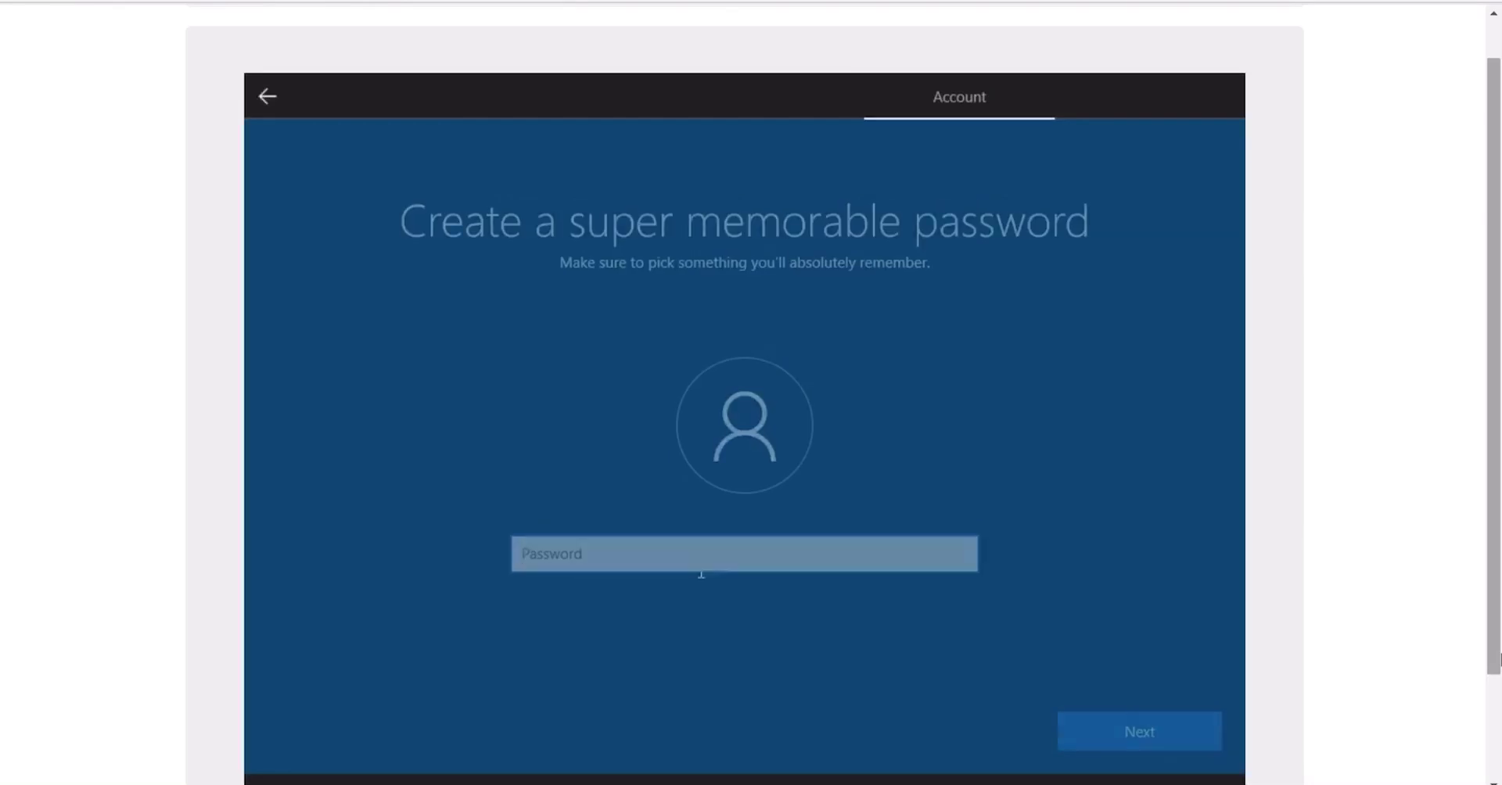
pyautogui.write('123456')
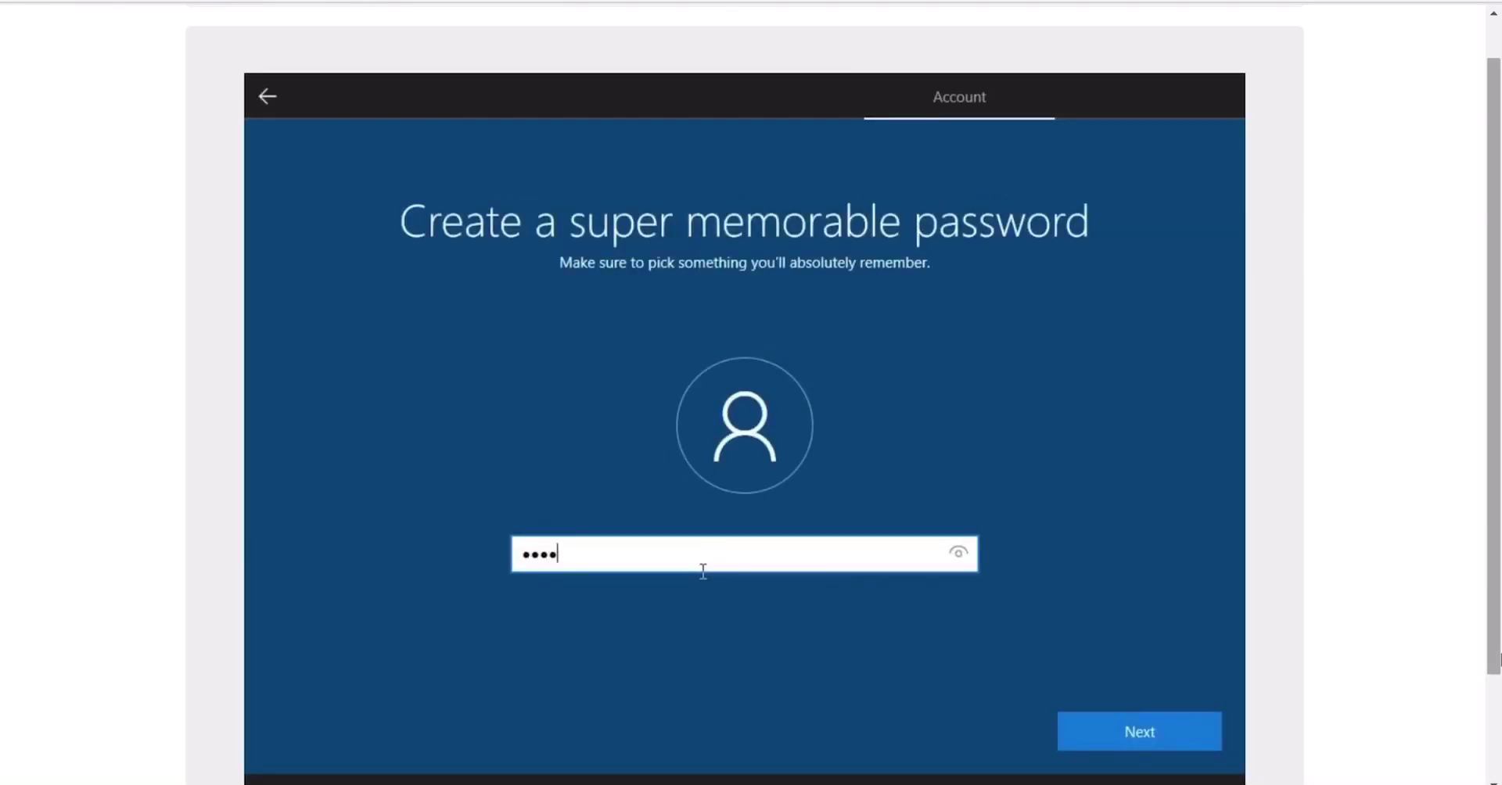
pyautogui.click(1091, 744)
pyautogui.write('12345')
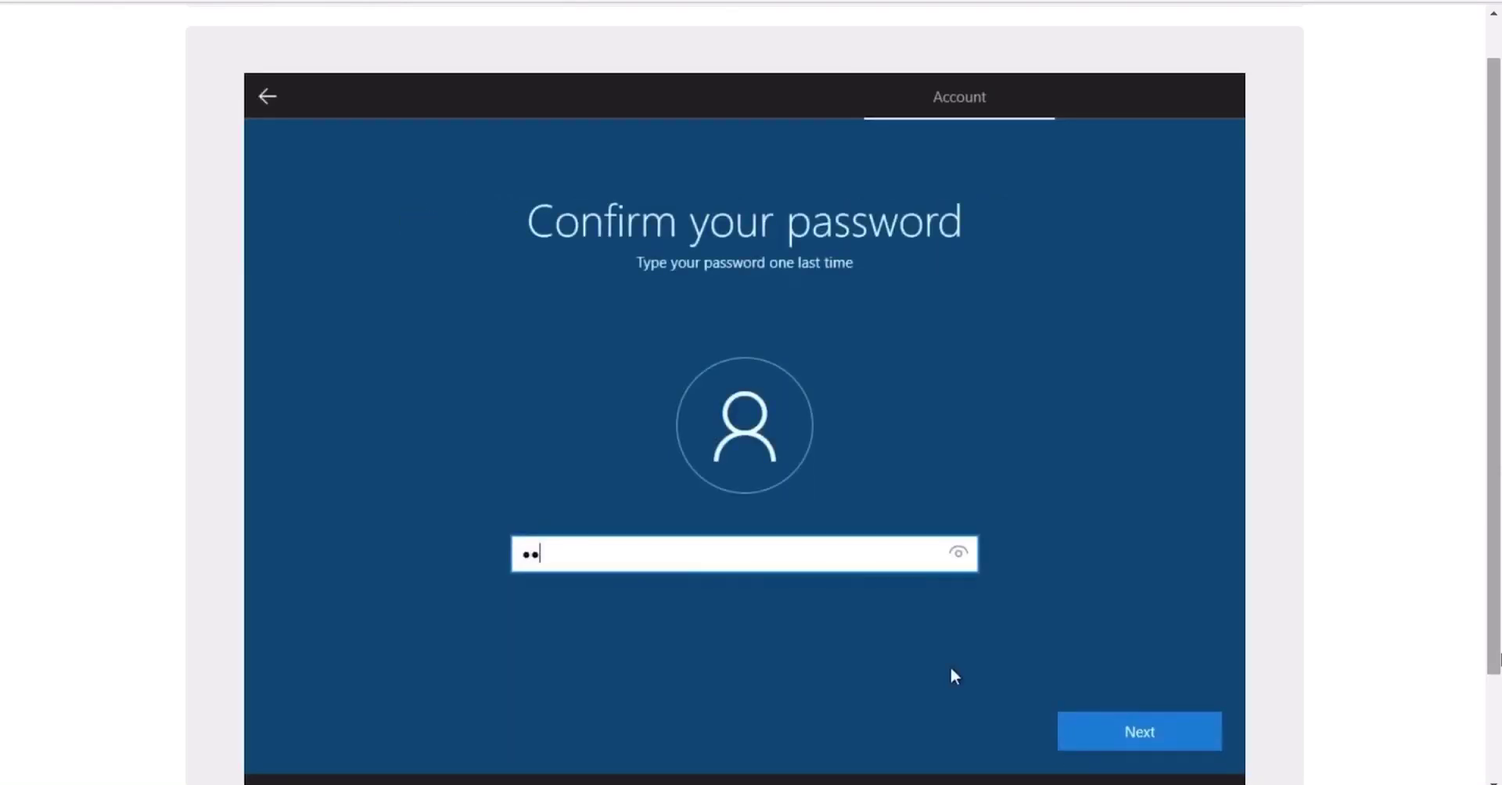
pyautogui.write('6')
pyautogui.click(1088, 728)
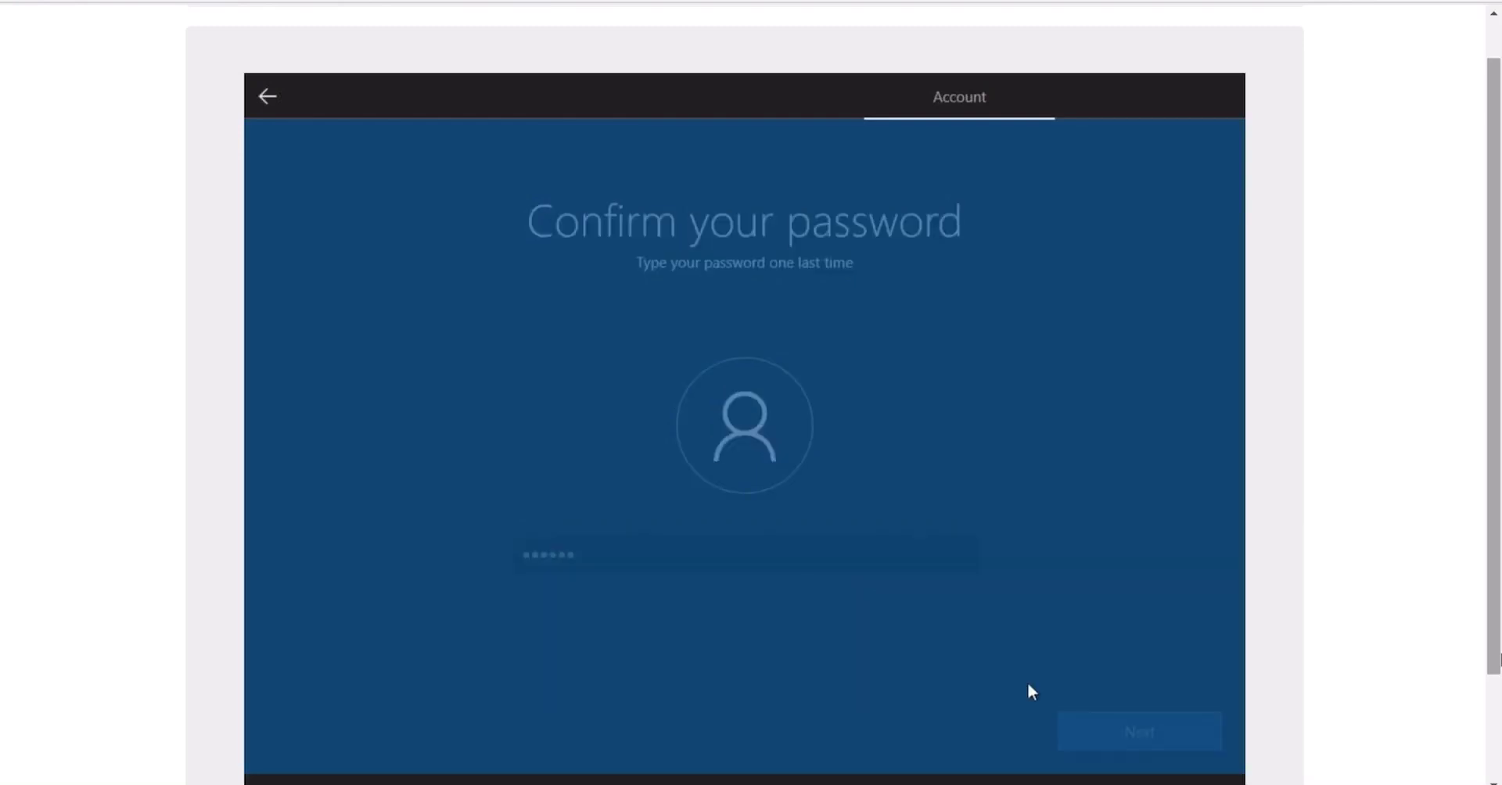
# Pick the first pet's name security question and type its answer
pyautogui.click(875, 574)
pyautogui.click(852, 597)
pyautogui.click(802, 628)
pyautogui.write('000')
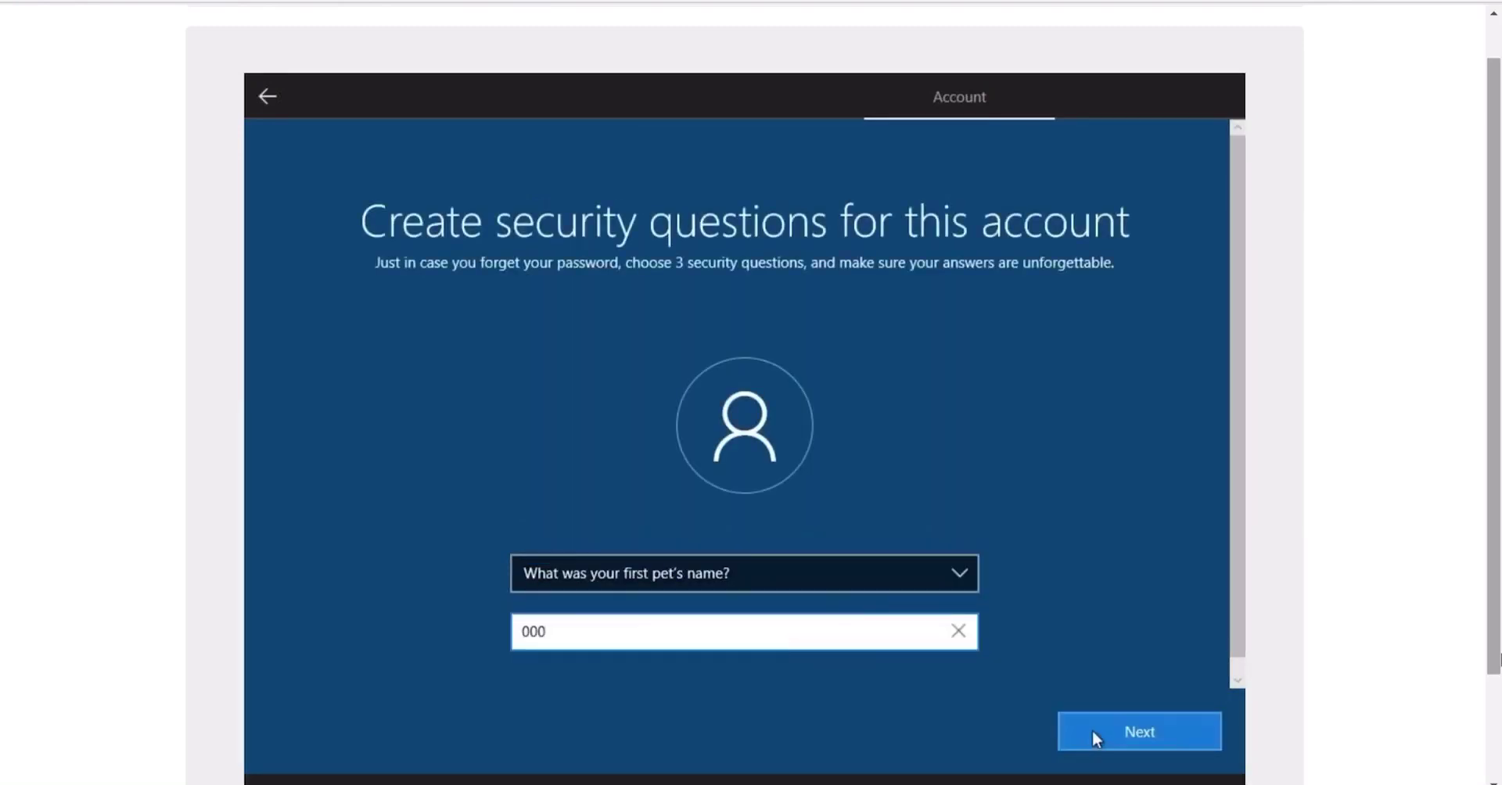
pyautogui.click(1092, 729)
# Answer the childhood nickname and oldest cousin's first name security questions
pyautogui.click(929, 573)
pyautogui.click(894, 595)
pyautogui.click(781, 635)
pyautogui.write('000')
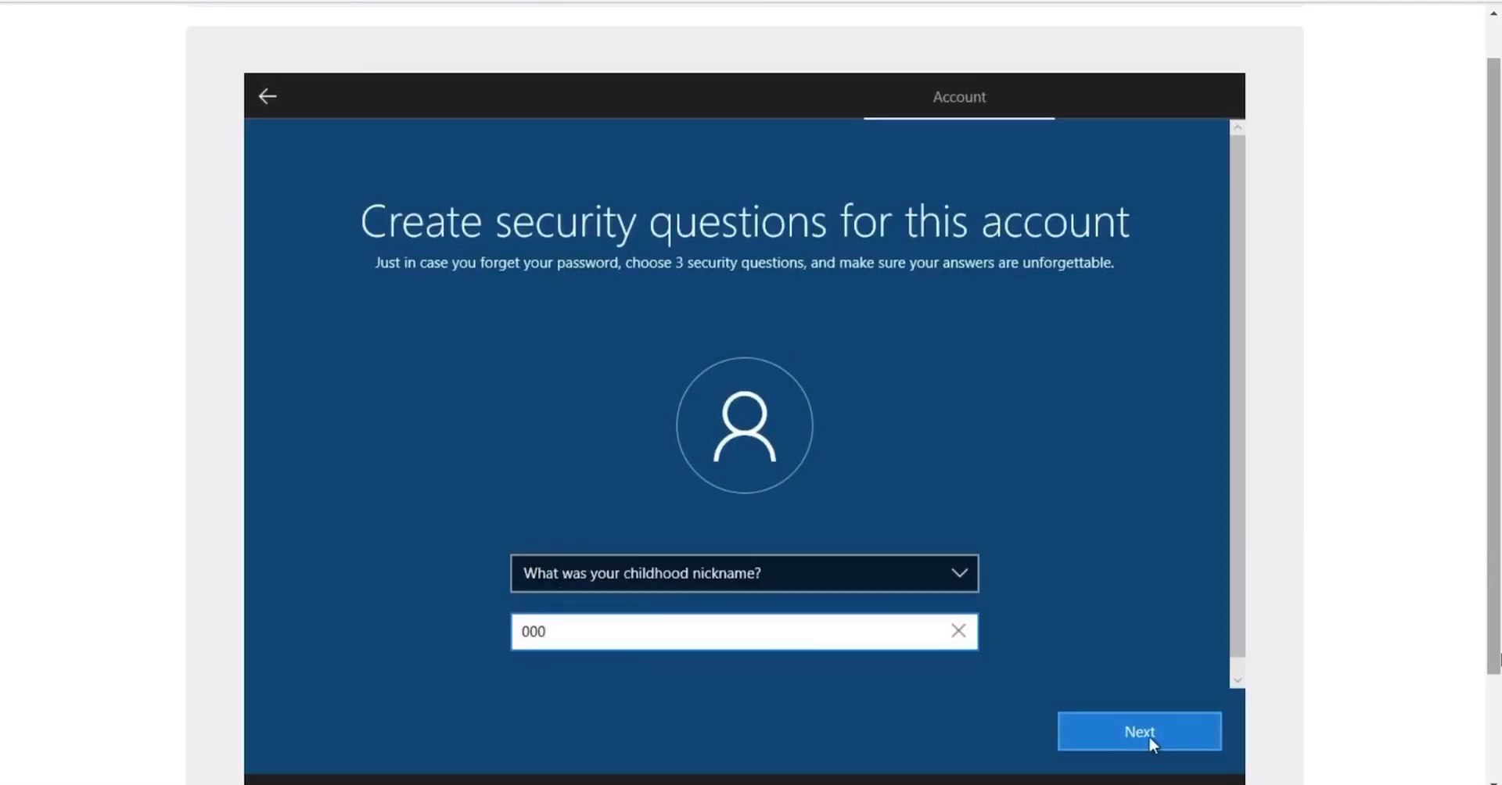
pyautogui.click(1149, 732)
pyautogui.click(959, 585)
pyautogui.click(915, 633)
pyautogui.click(845, 631)
pyautogui.write('000')
pyautogui.click(1125, 729)
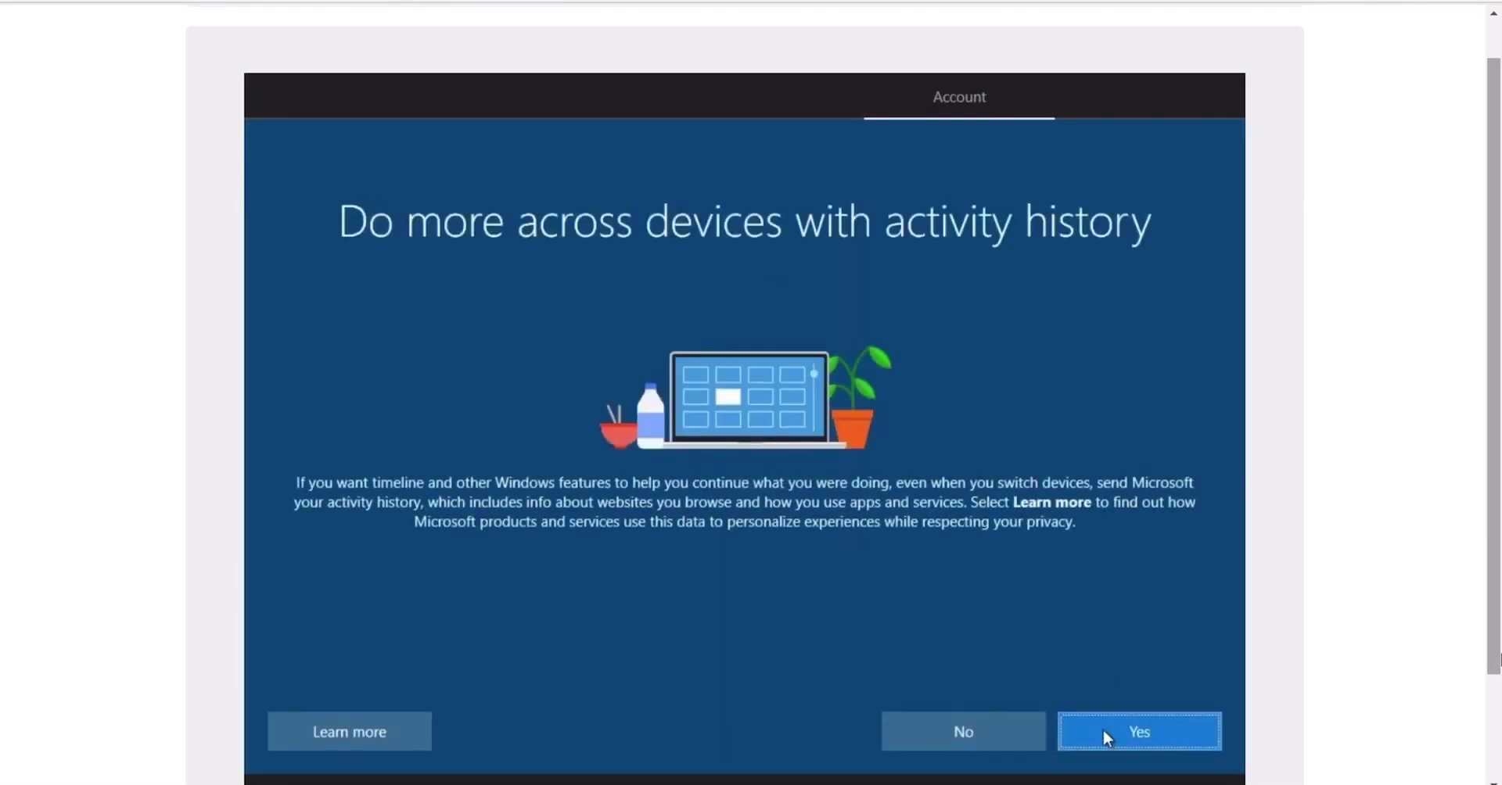
# Say No to activity history, decline Cortana, and accept the privacy settings
pyautogui.click(956, 729)
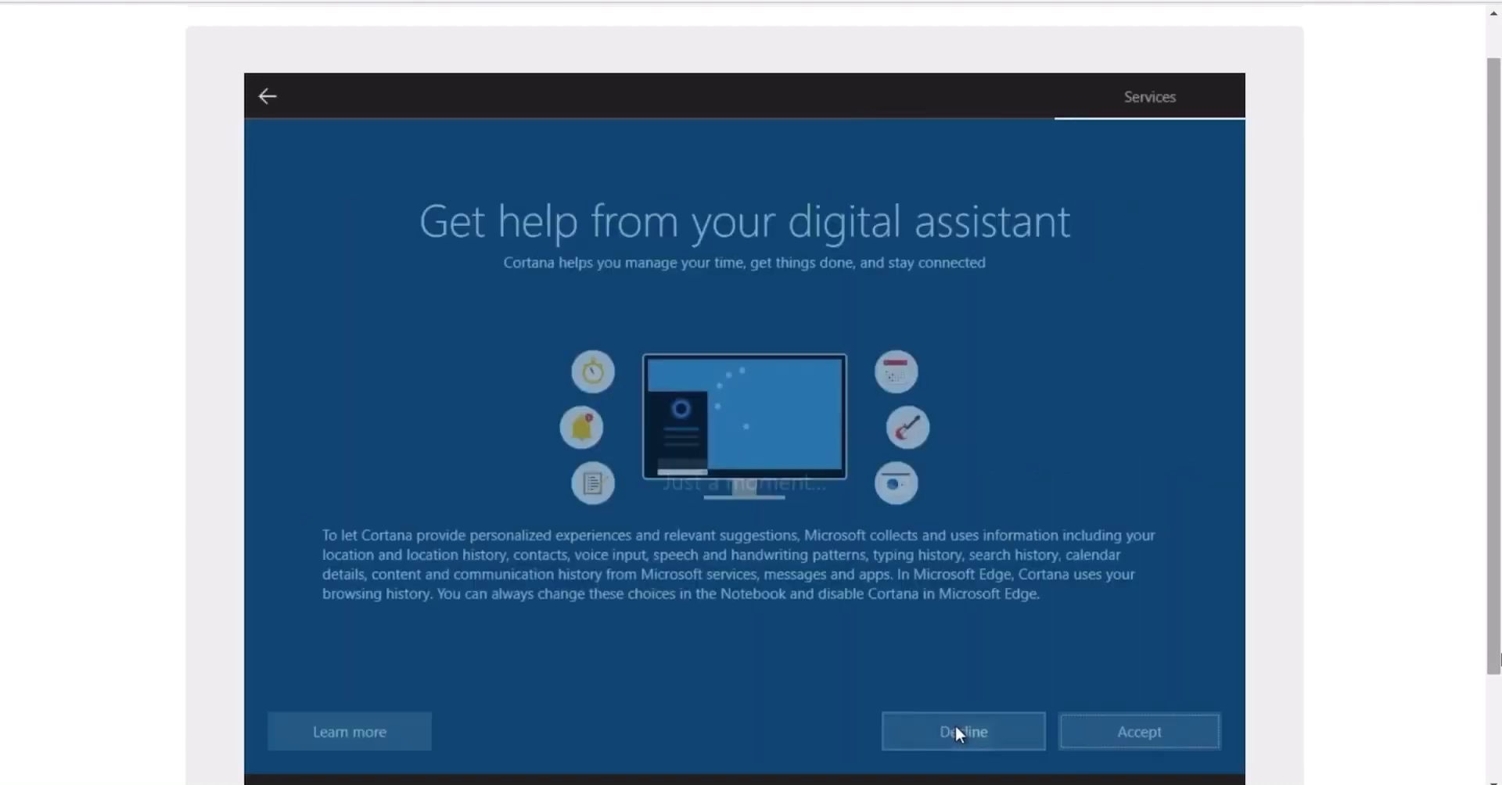
pyautogui.click(1116, 735)
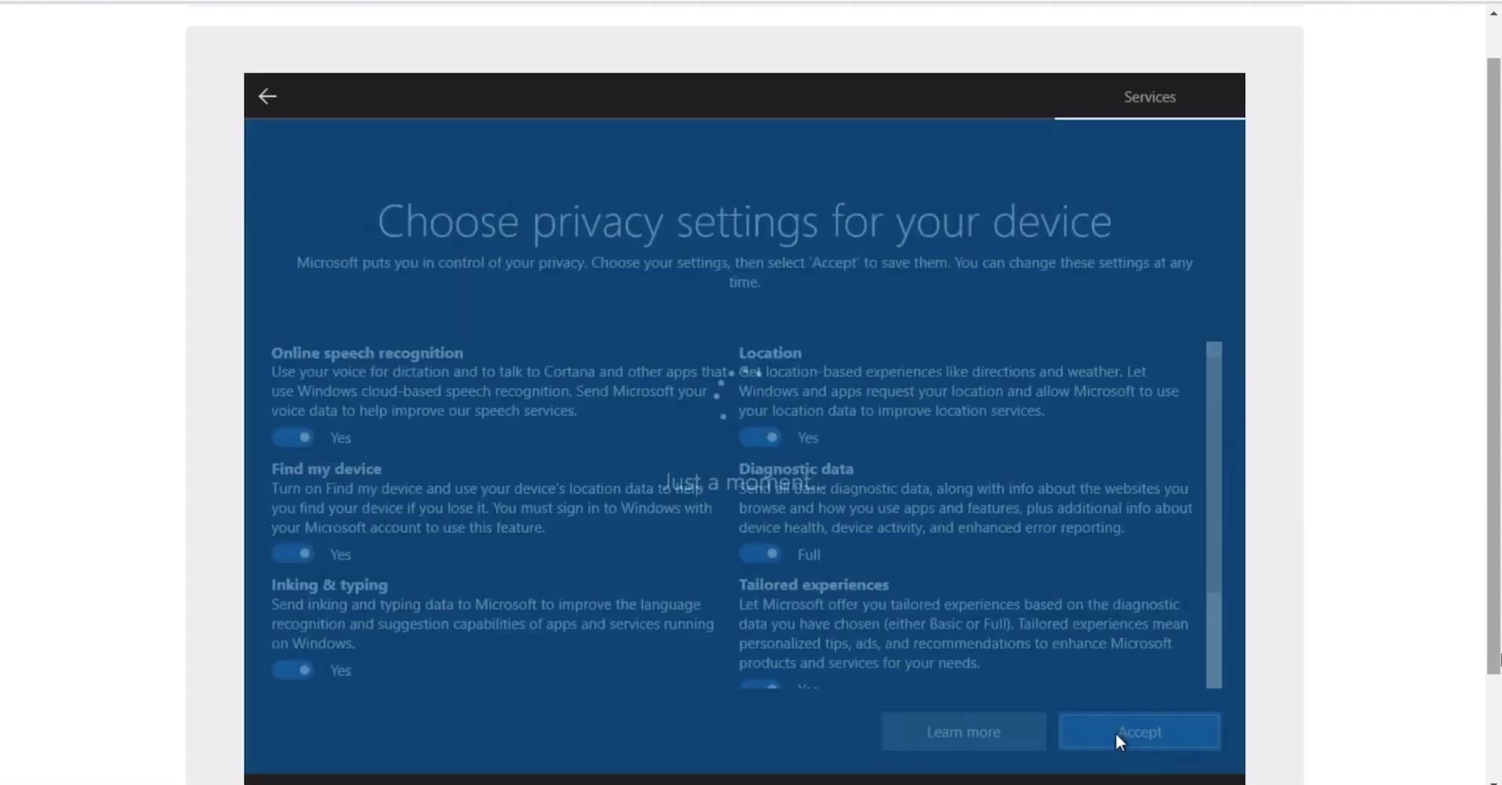
pyautogui.click(1116, 732)
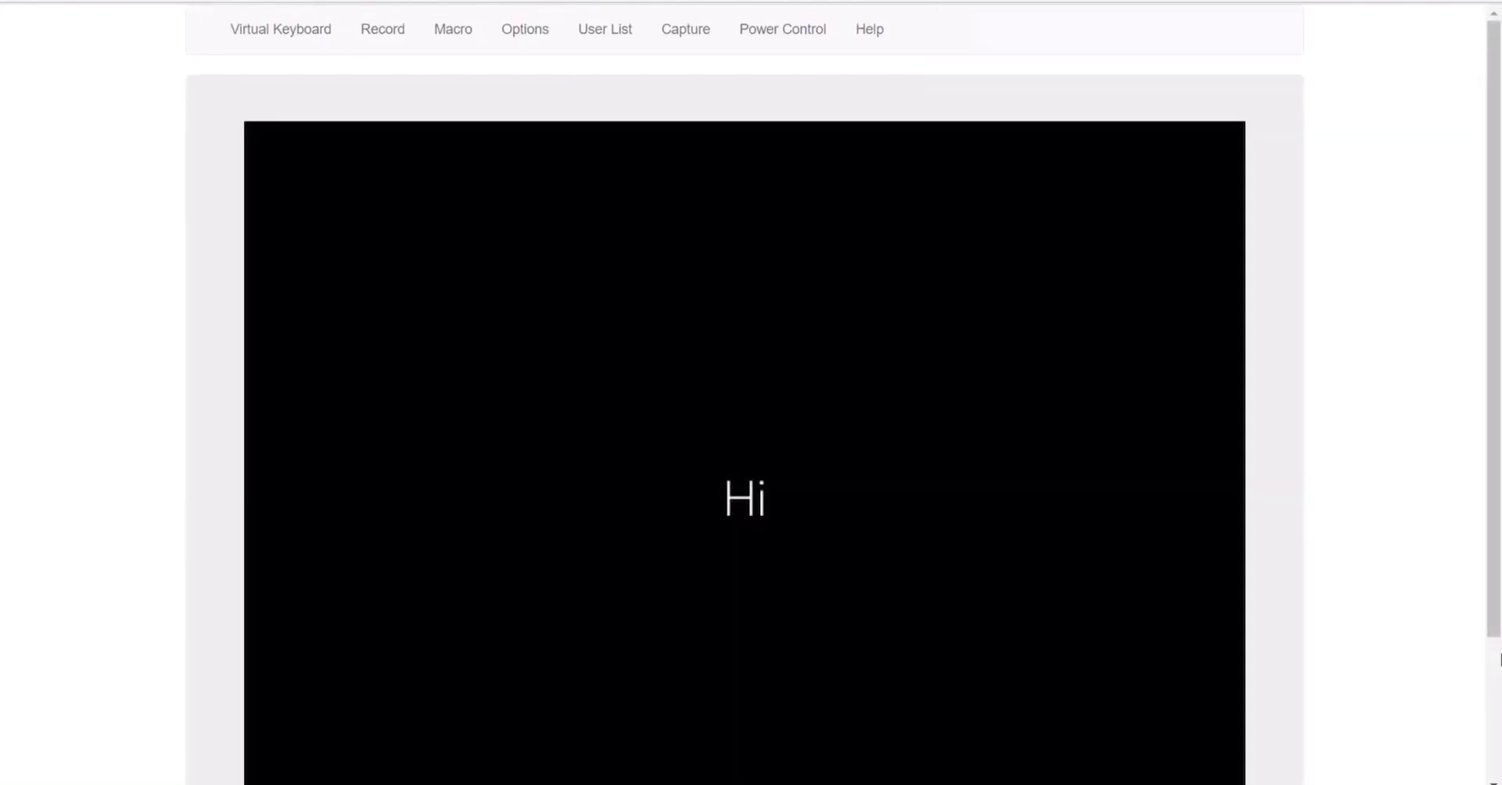
pyautogui.moveTo(1493, 598); pyautogui.dragTo(1476, 694)
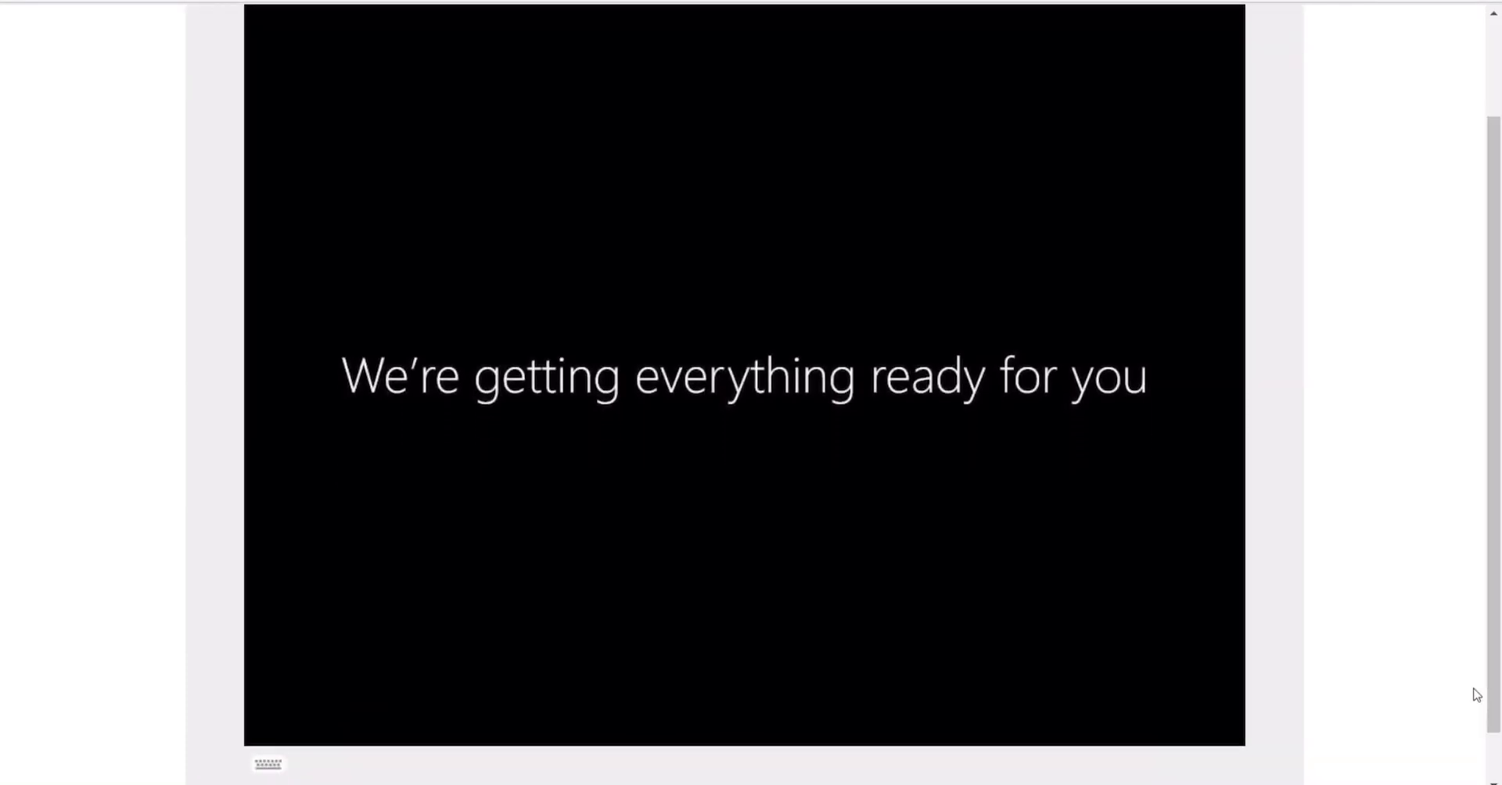